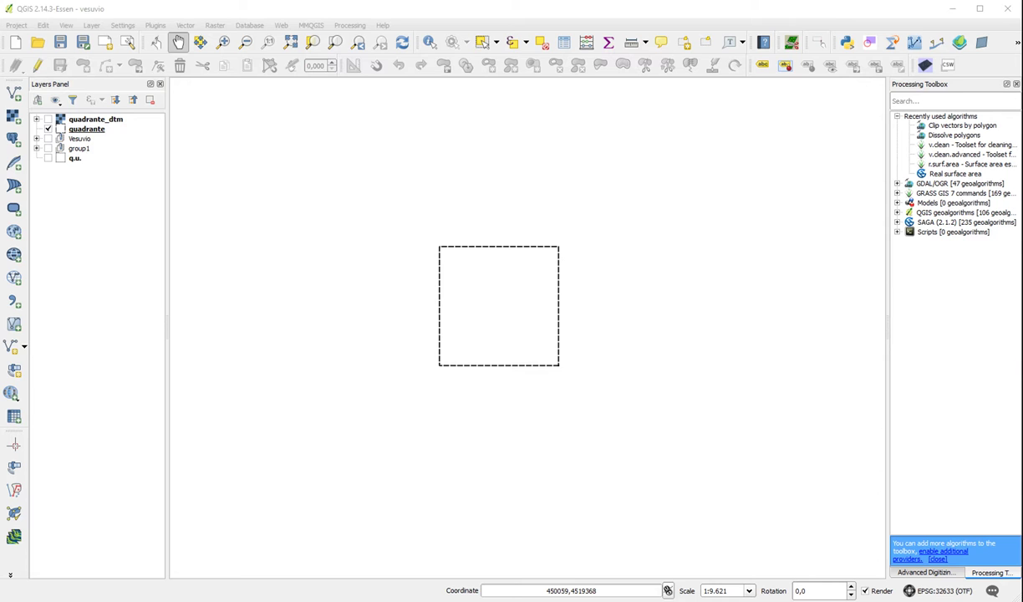
Open the attribute table of the quadrante layer and narrow its url column
mouse_move(486, 302)
left_mouse_down()
mouse_move(468, 303)
mouse_move(496, 294)
mouse_move(486, 298)
left_mouse_up()
scroll(482, 299, "up", 1)
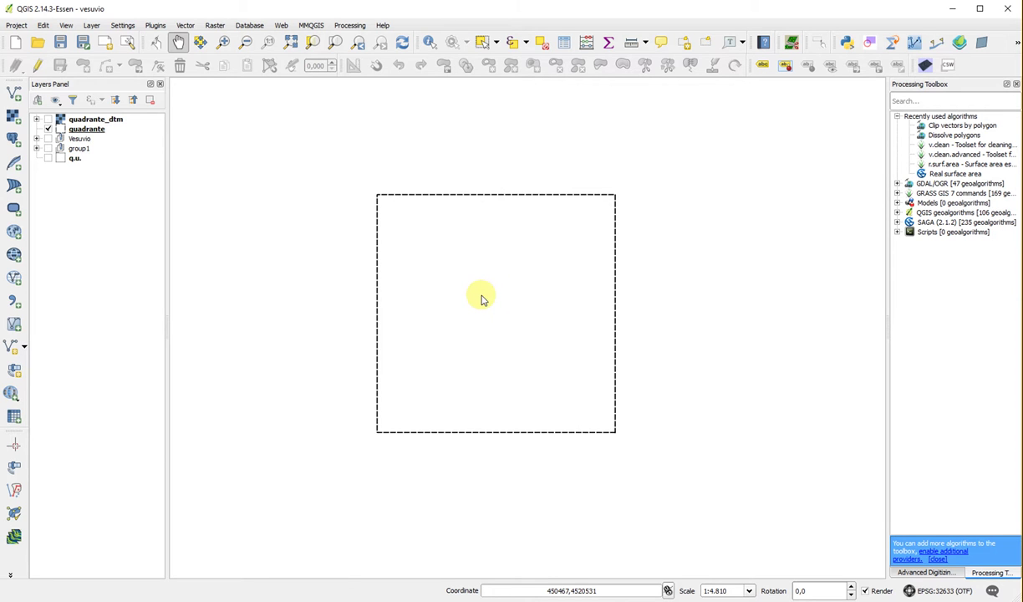
right_click(90, 129)
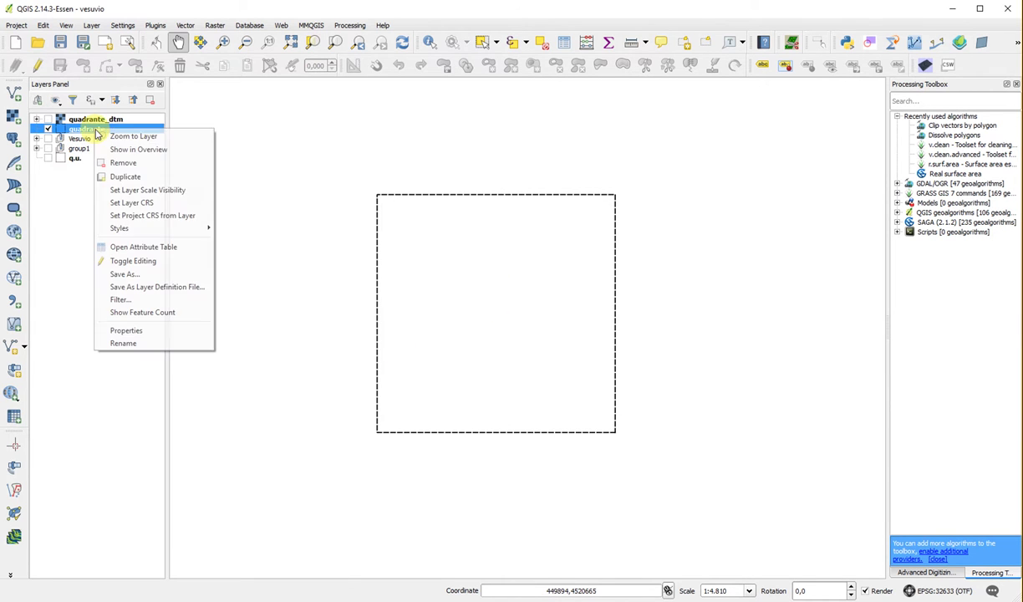
left_click(149, 247)
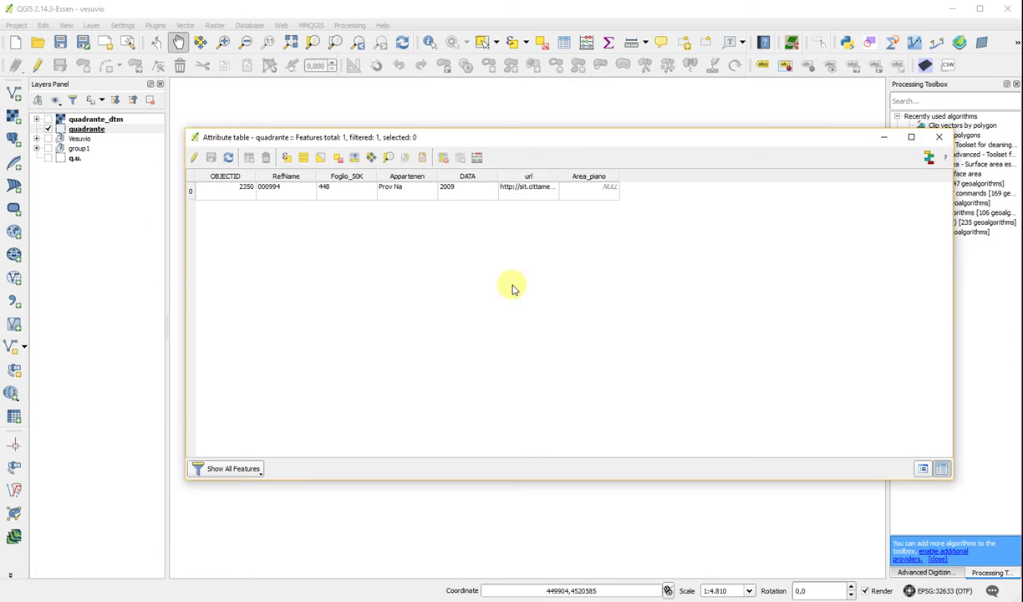
left_click_drag(635, 144, 622, 188)
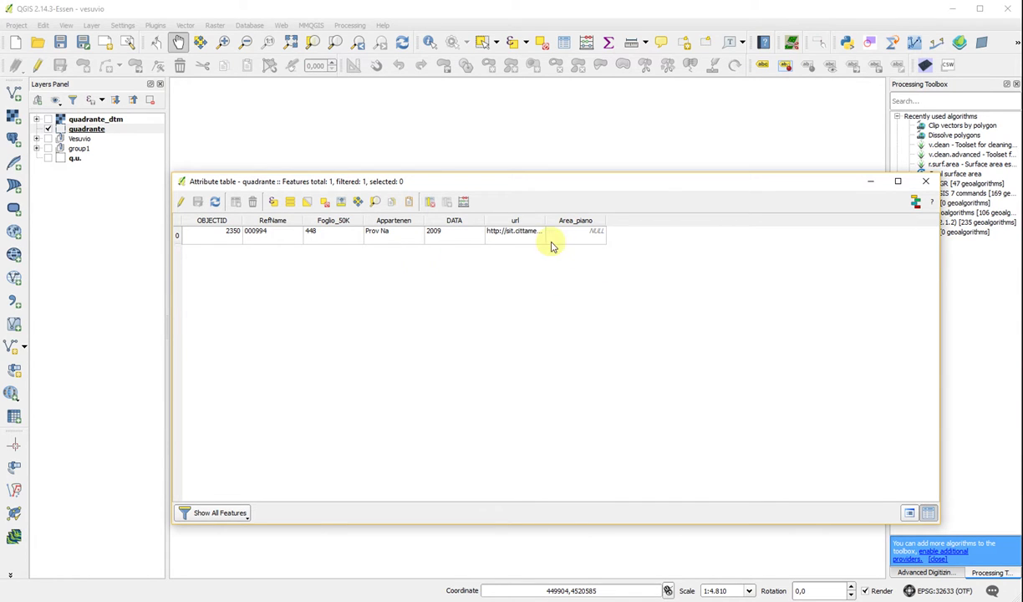
left_click_drag(544, 220, 519, 222)
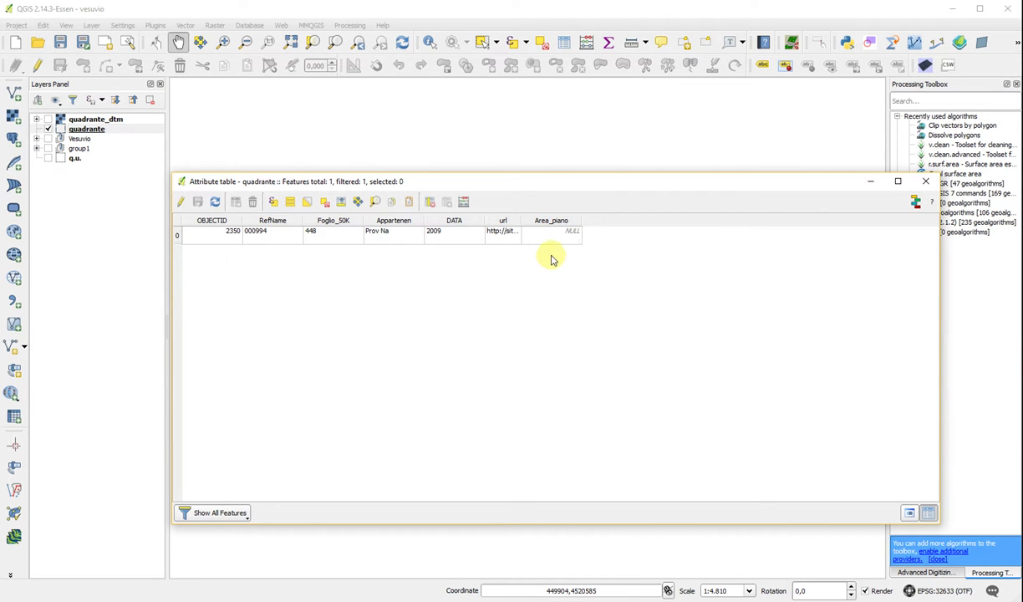
Enable editing on quadrante and set the field calculator to update the existing field Area_piano
left_click(180, 203)
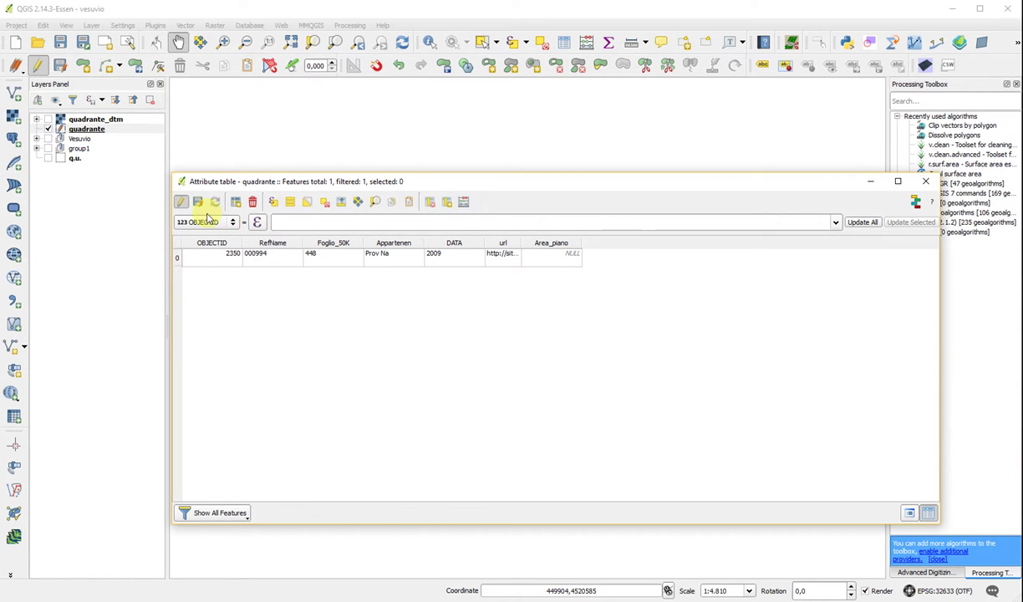
left_click(462, 201)
left_click(405, 173)
left_click(456, 214)
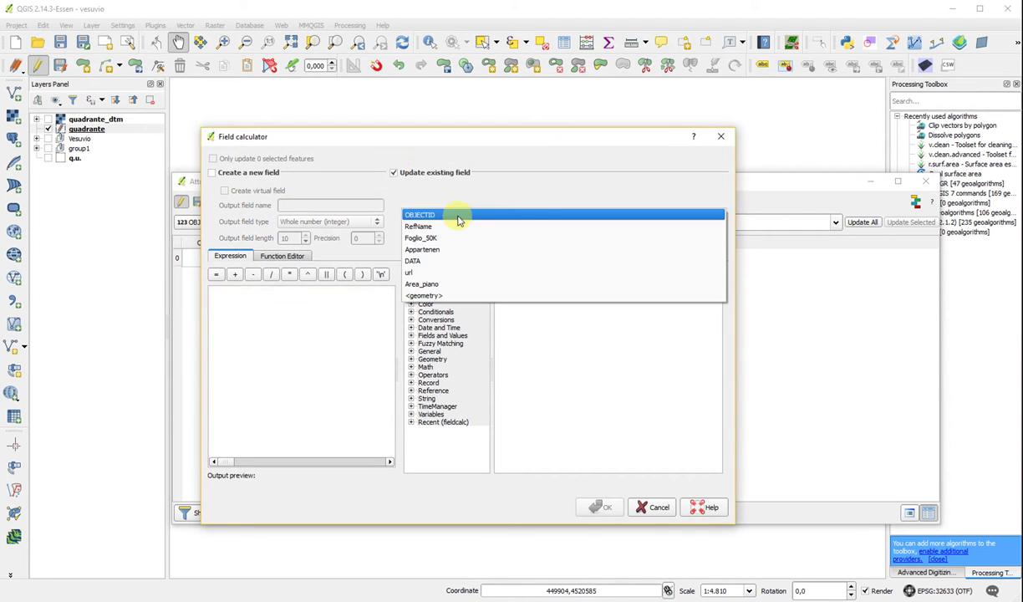
left_click(465, 285)
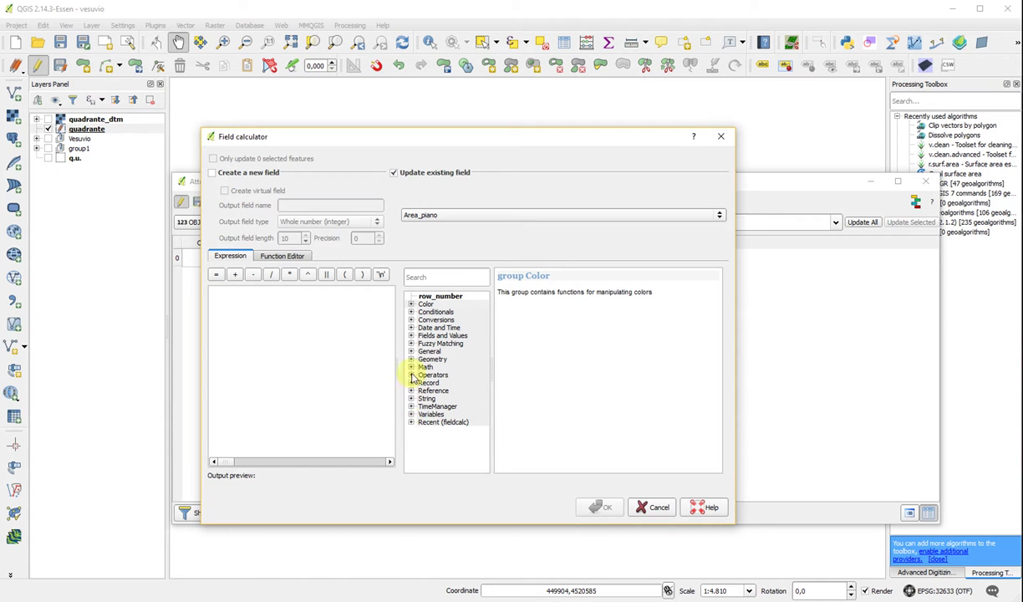
Fill Area_piano with the geometry function $area as the expression
left_click(410, 423)
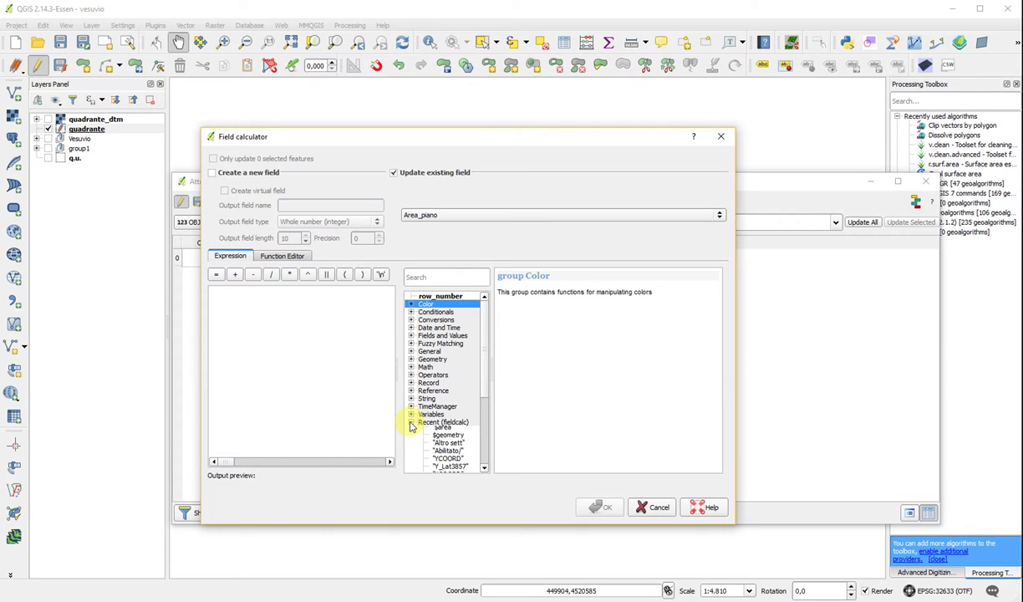
left_click(410, 423)
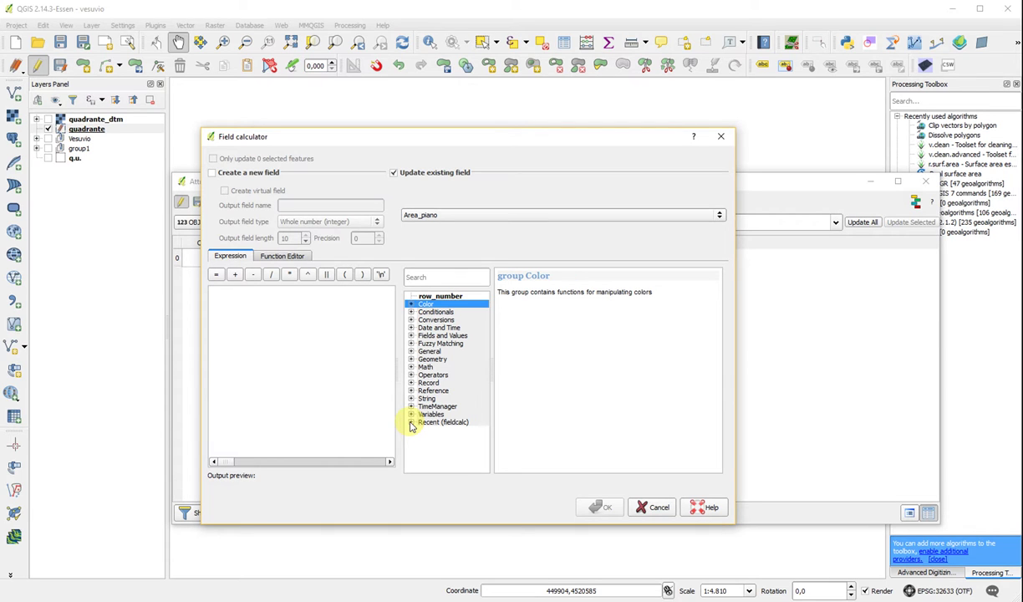
left_click(411, 359)
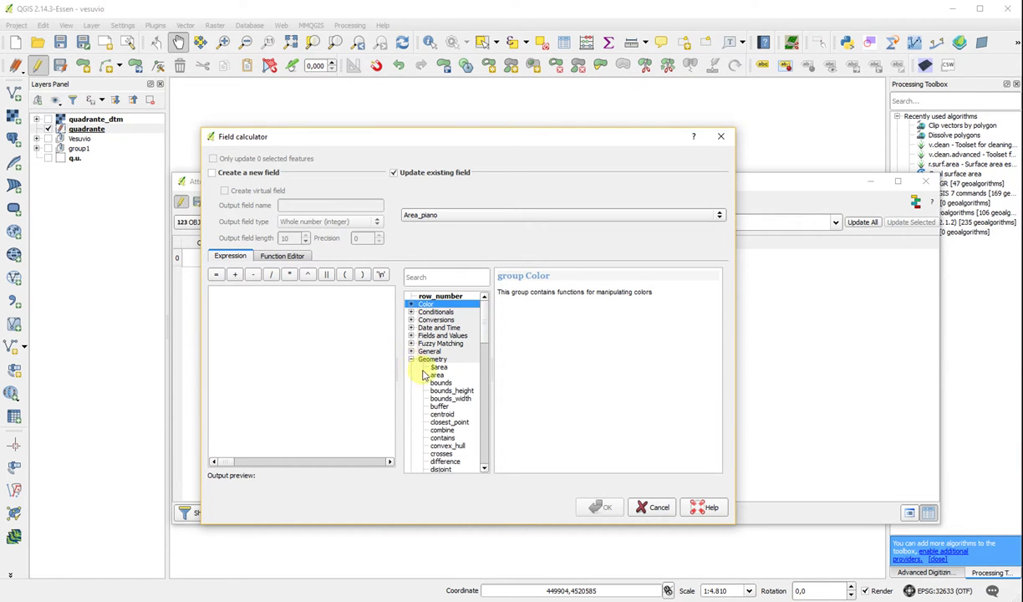
left_click(438, 368)
double_click(437, 369)
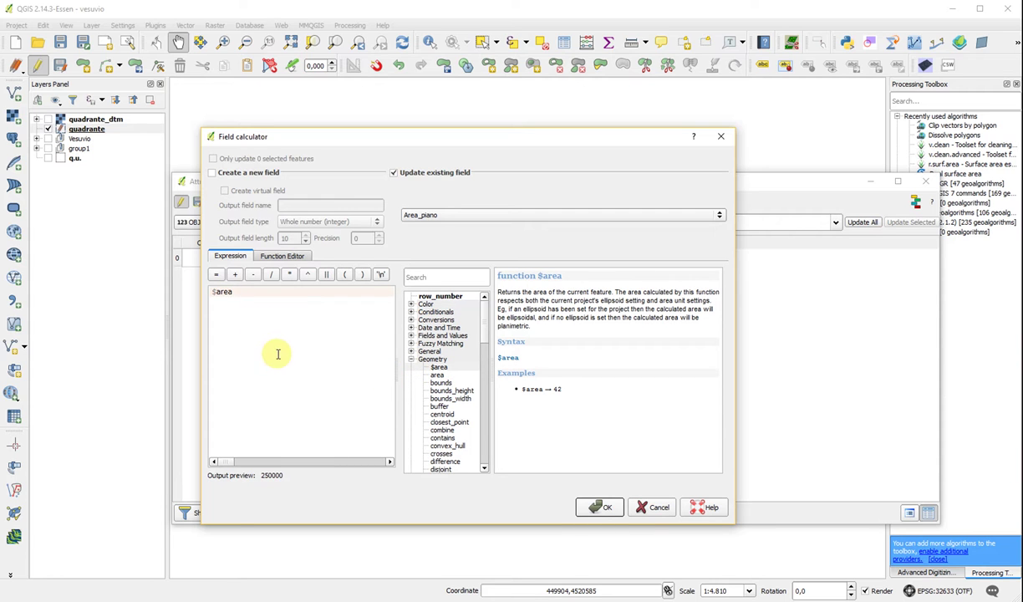
left_click(600, 508)
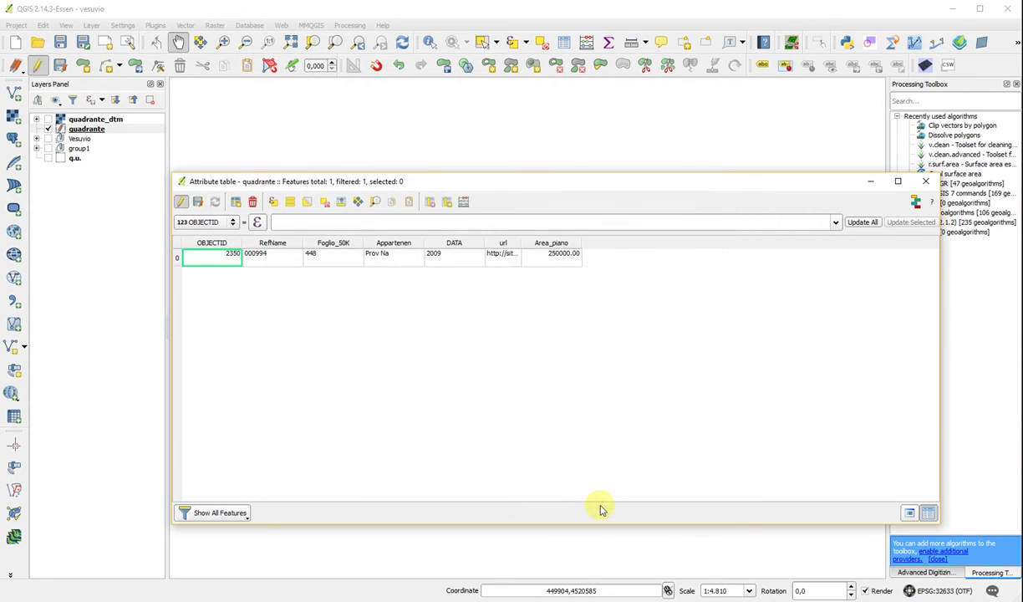
End editing of quadrante, saving the layer changes, and close its attribute table
left_click(182, 202)
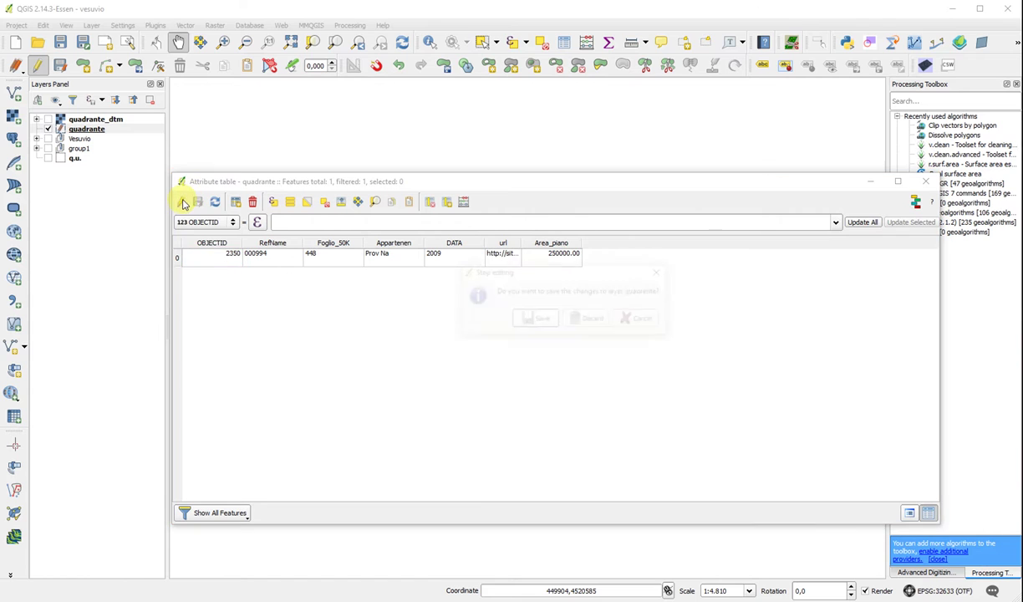
left_click(523, 320)
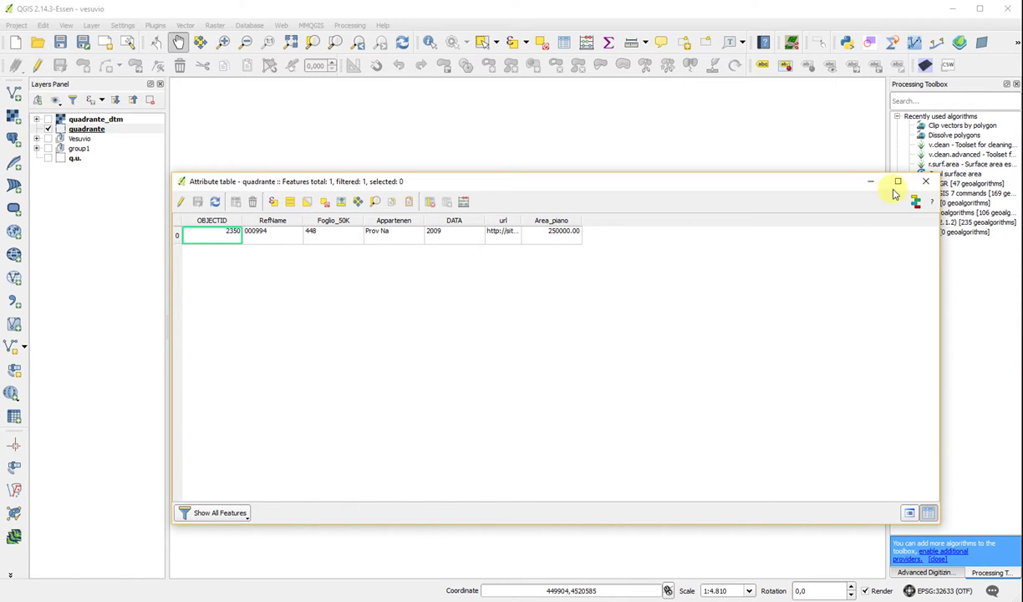
left_click(925, 181)
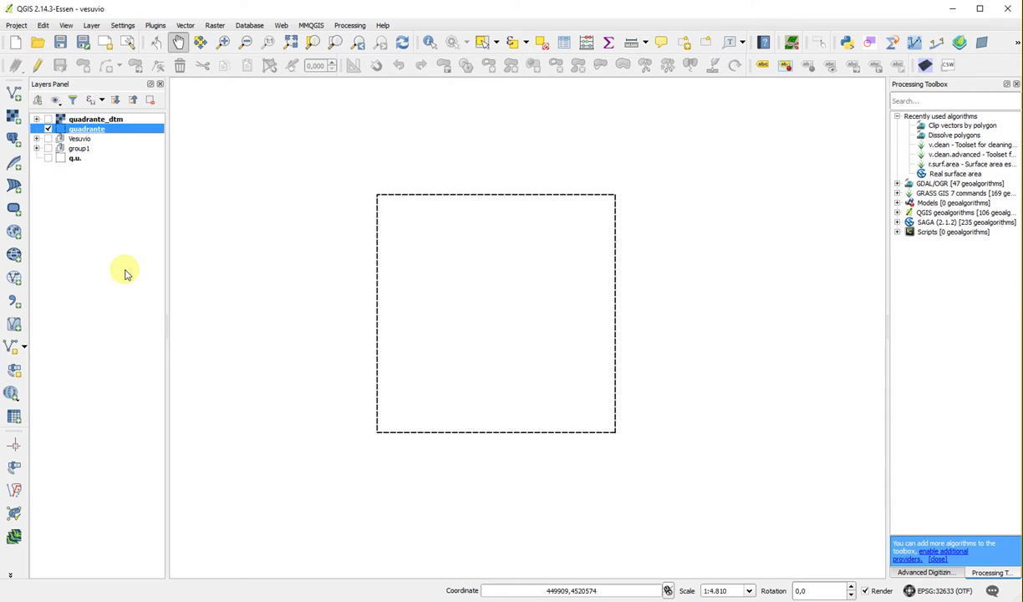
Start a new polygon shapefile layer with the CRS EPSG:32633 - WGS 84 / UTM zone 33N
left_click(13, 345)
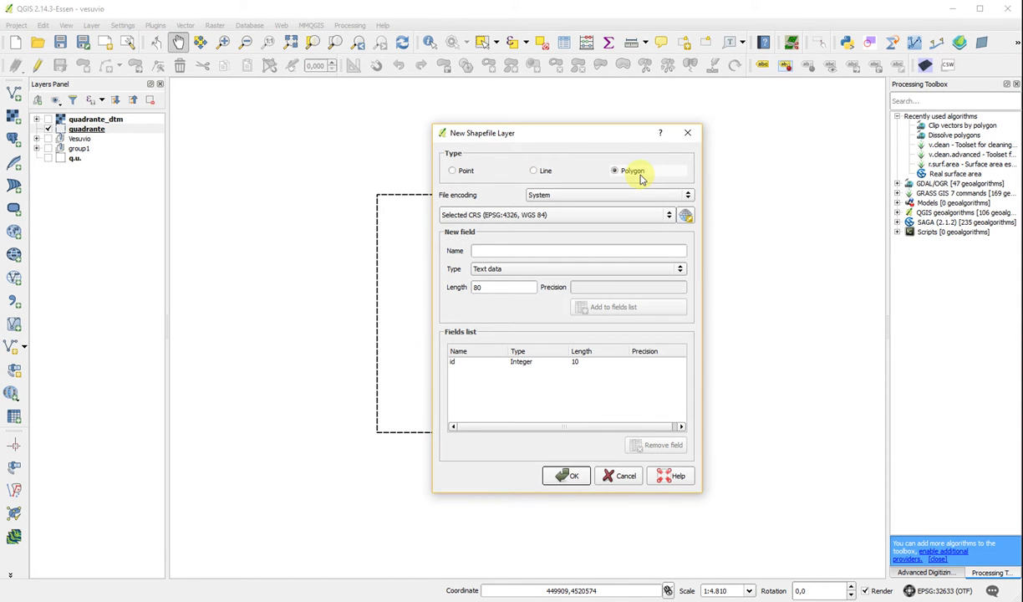
left_click(623, 217)
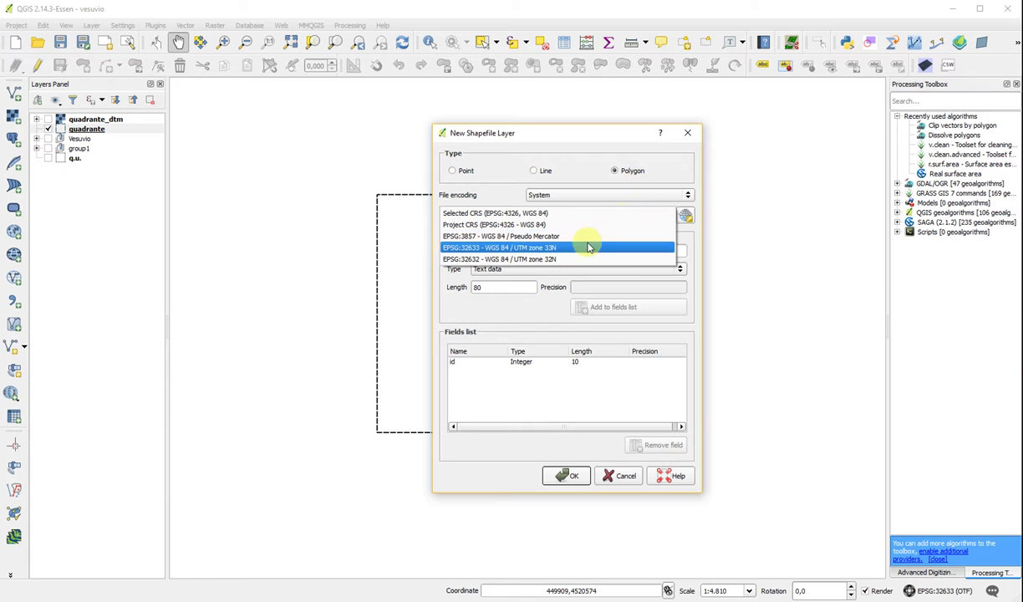
left_click(562, 248)
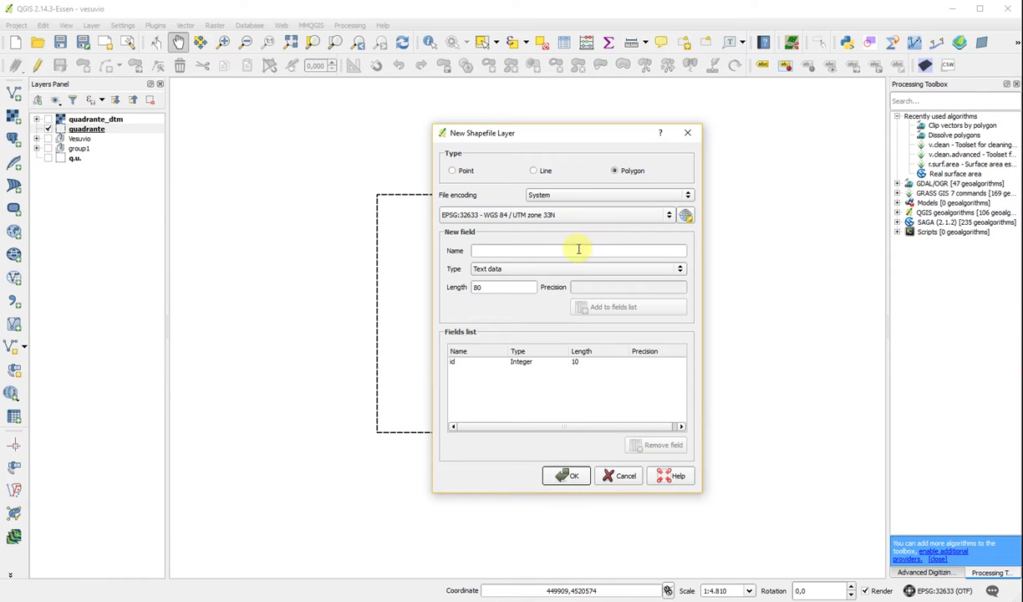
Add a decimal number field named Area_piano with length 10 and precision 2 to the new layer's fields
left_click(577, 254)
type("Area_piano")
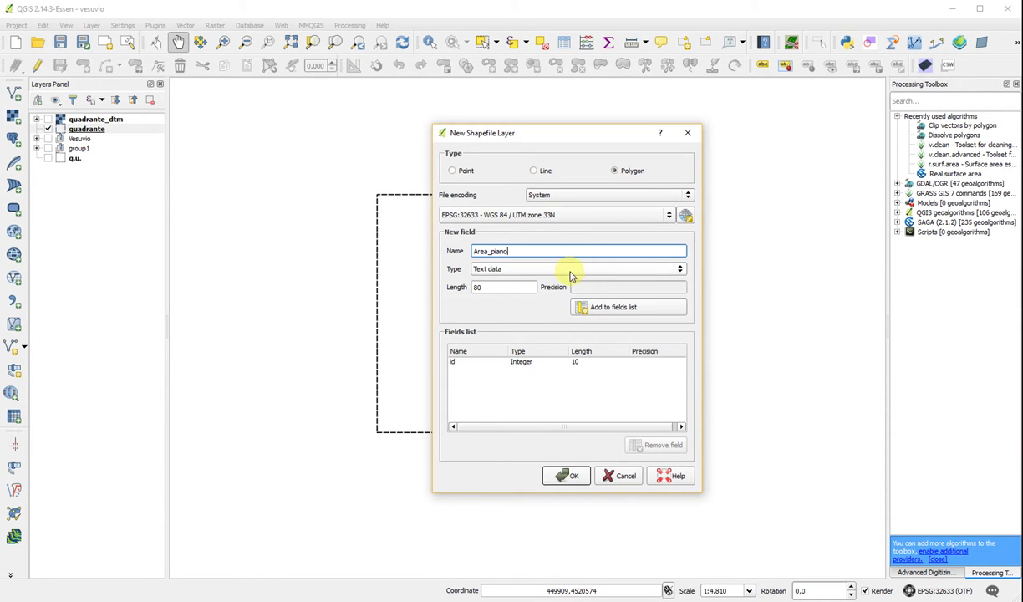
left_click(573, 269)
left_click(522, 292)
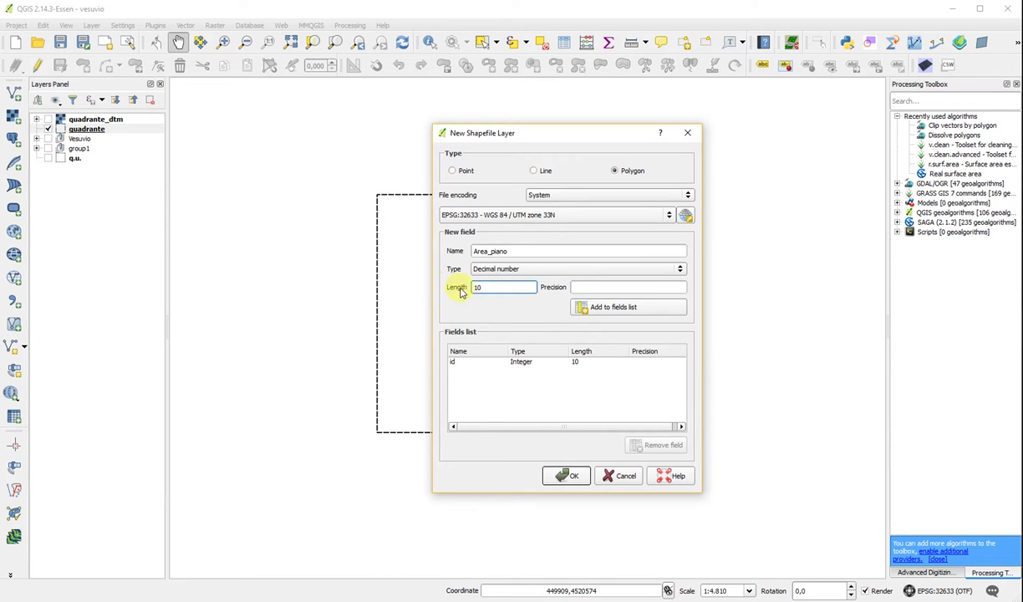
left_click(583, 285)
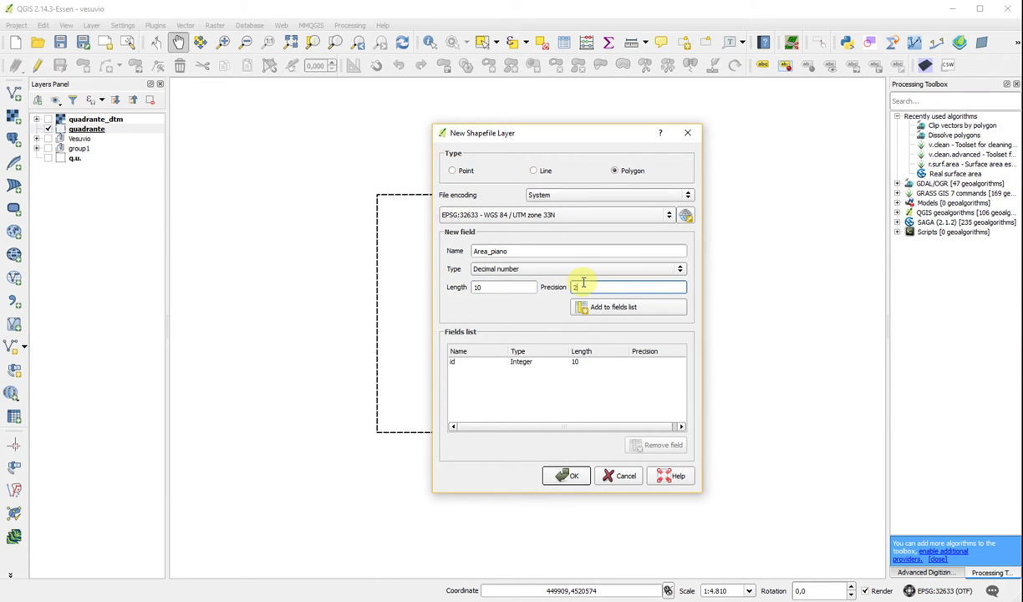
left_click(599, 308)
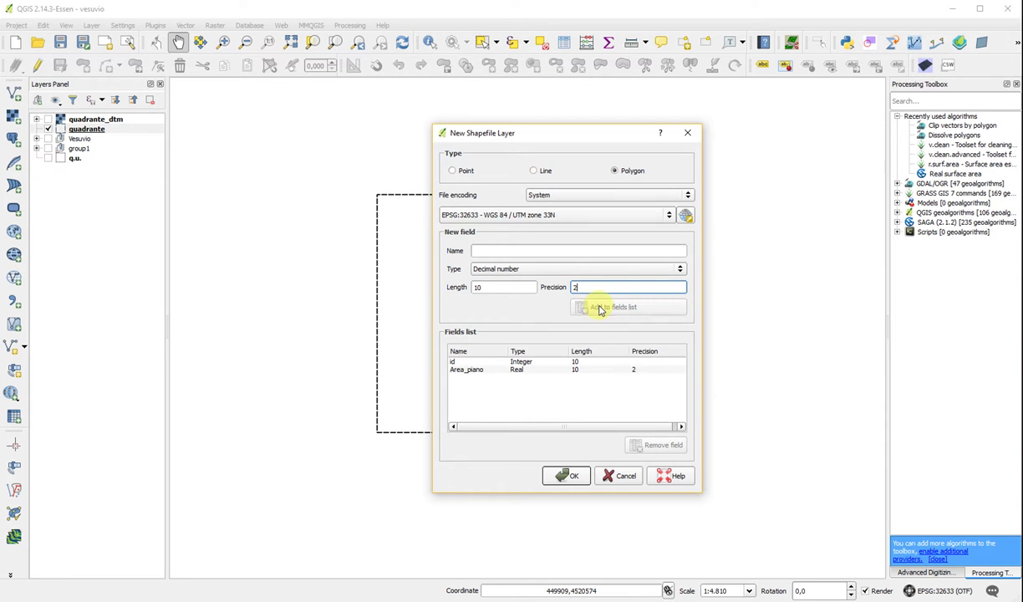
Create the shapefile and save it as poligoni2 in the Vesuvio folder
left_click(564, 475)
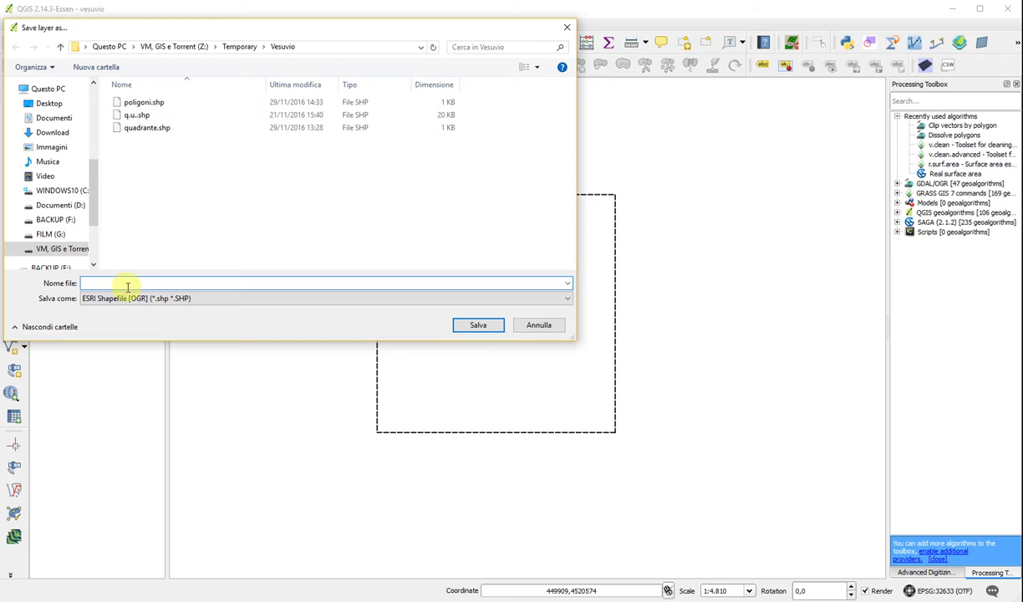
type("polig")
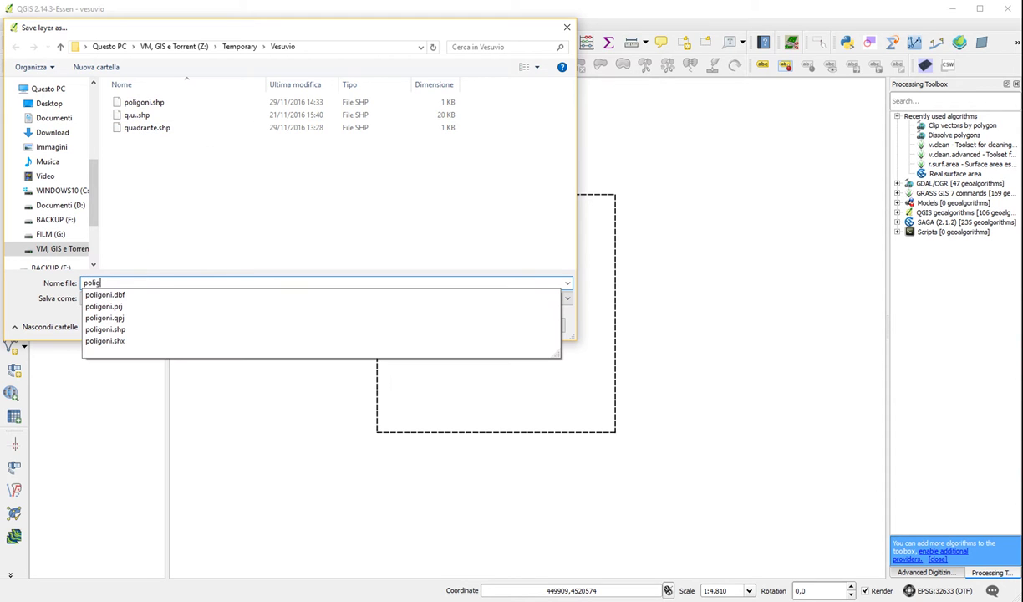
type("oni2")
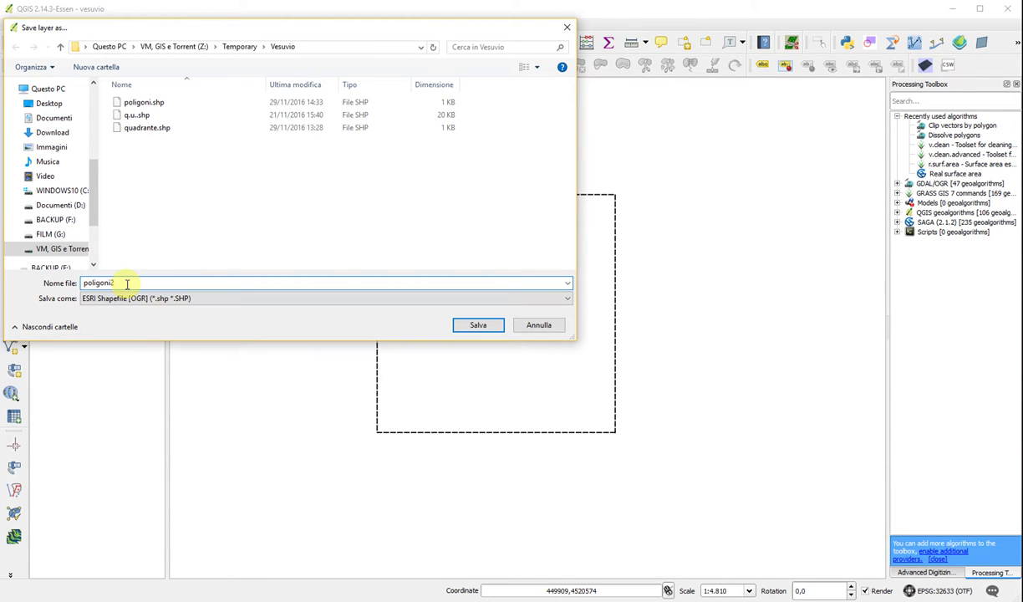
left_click(480, 325)
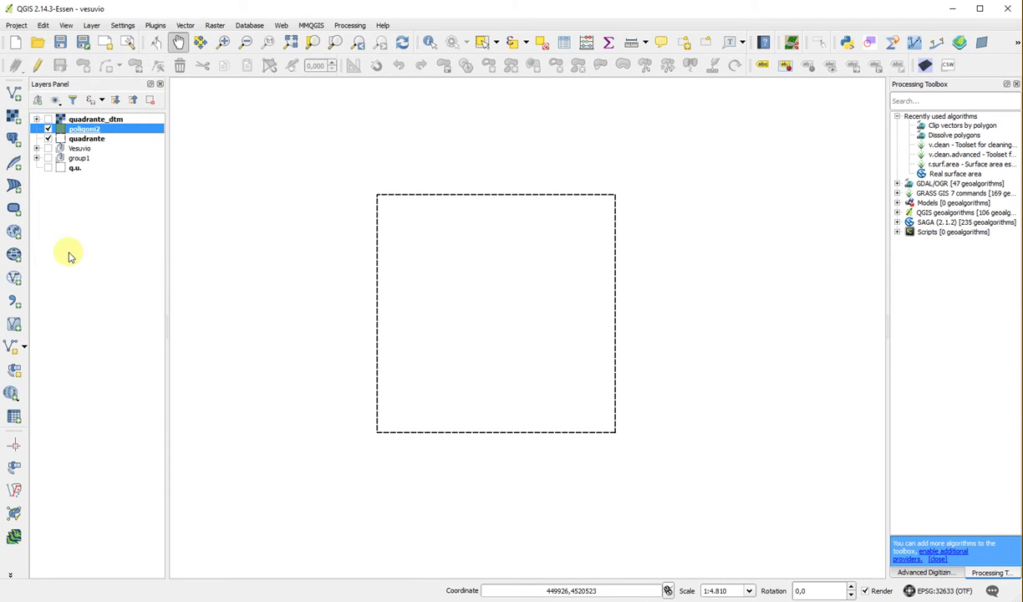
Check the fields in the attribute table of poligoni2, then close the table
right_click(95, 129)
left_click(178, 246)
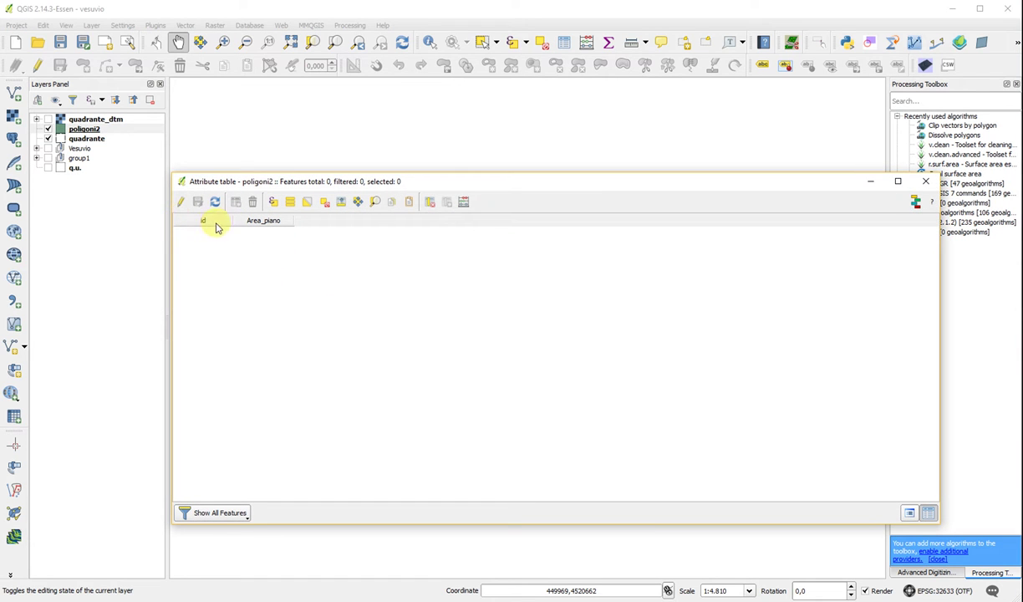
left_click(926, 183)
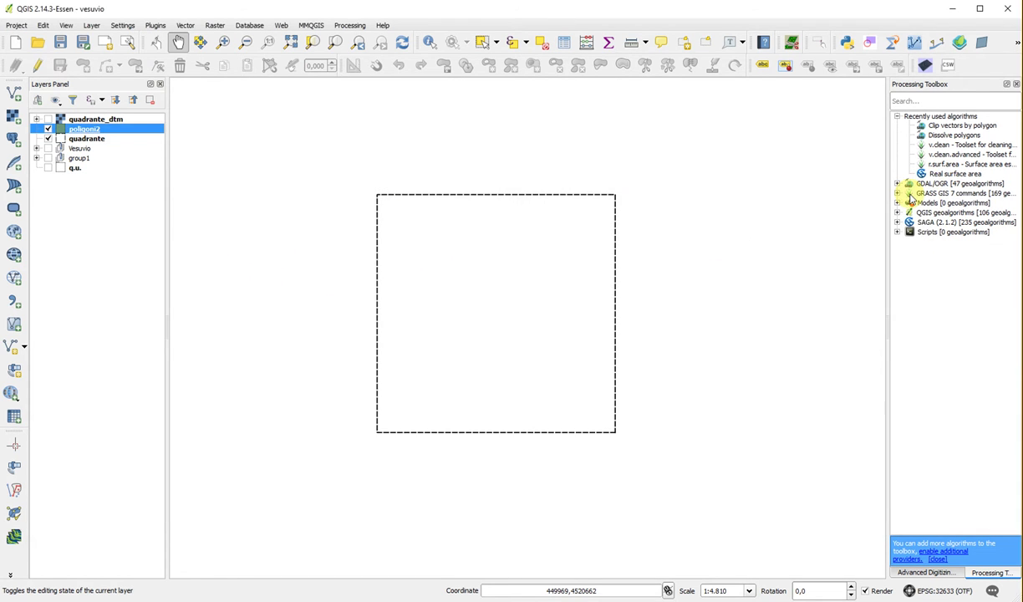
Review the snapping options for the project layers and leave them without making changes
left_click(122, 25)
left_click(165, 101)
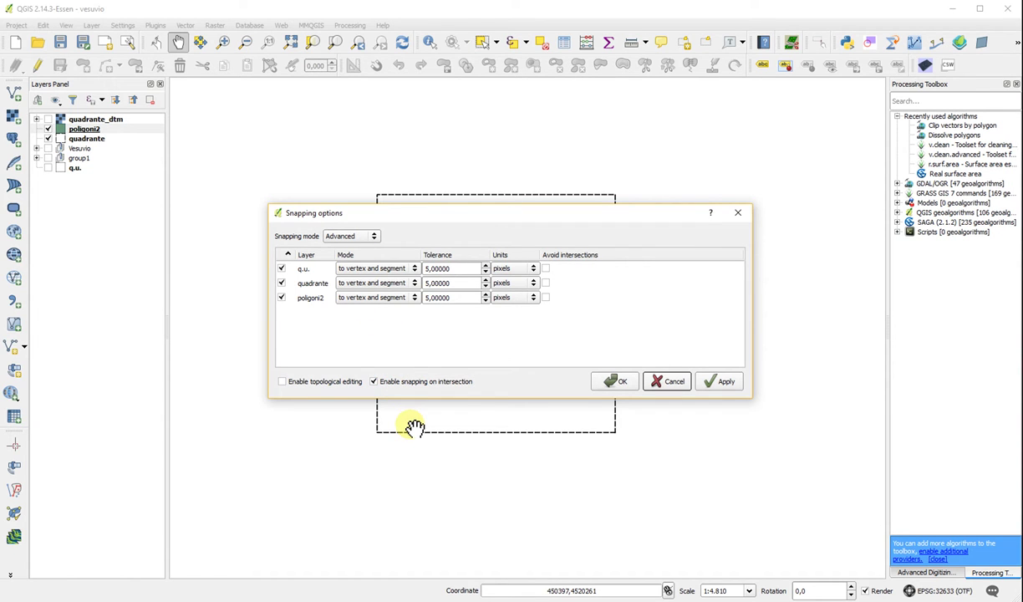
left_click(668, 384)
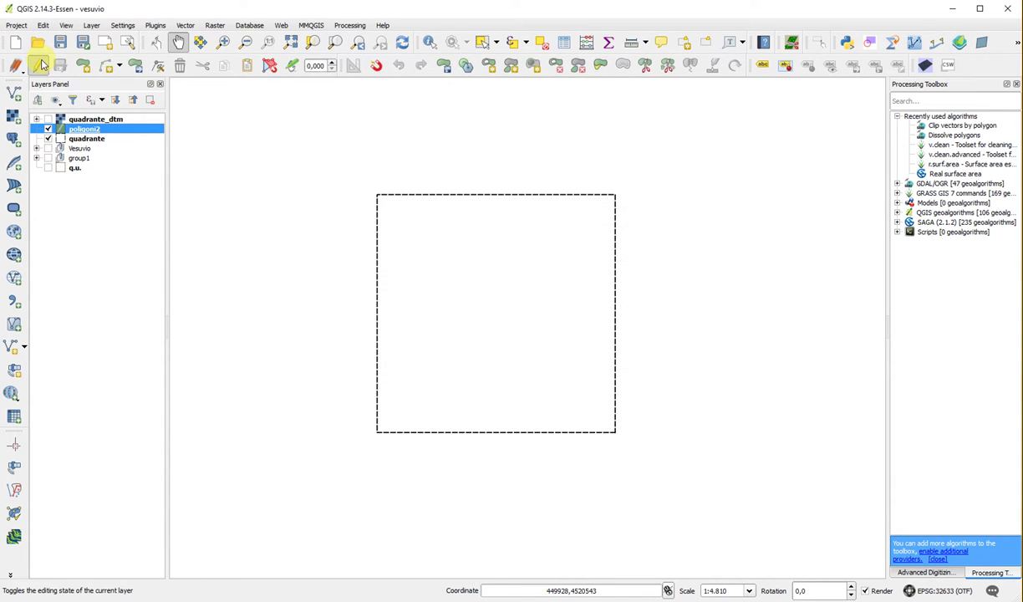
Start editing poligoni2 and digitize a polygon with id 1 through the quadrante's upper-left, upper-right and lower-right corners and an interior point in its lower-left half
left_click(40, 65)
left_click(83, 66)
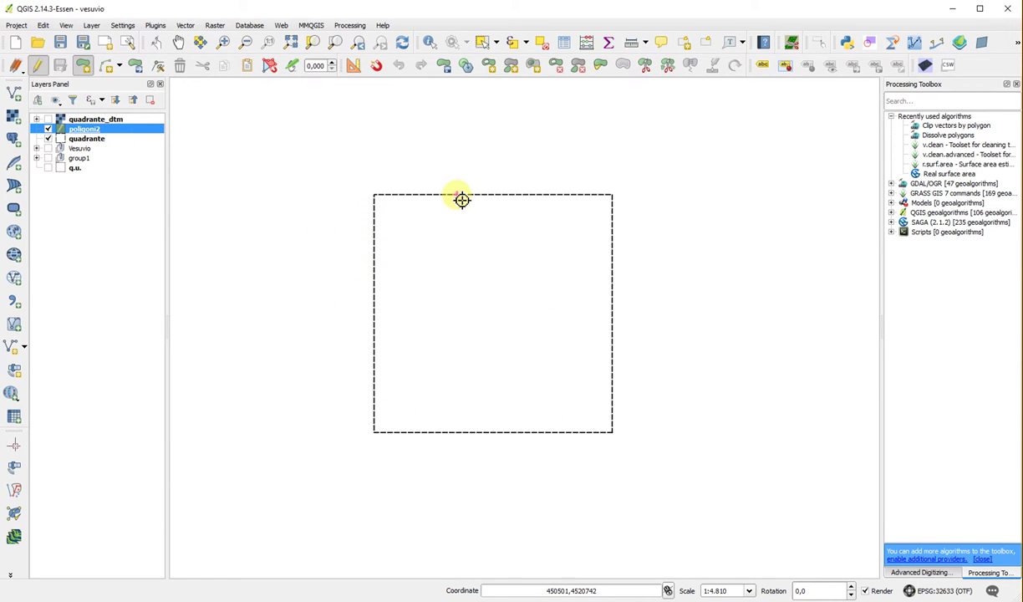
left_click(380, 198)
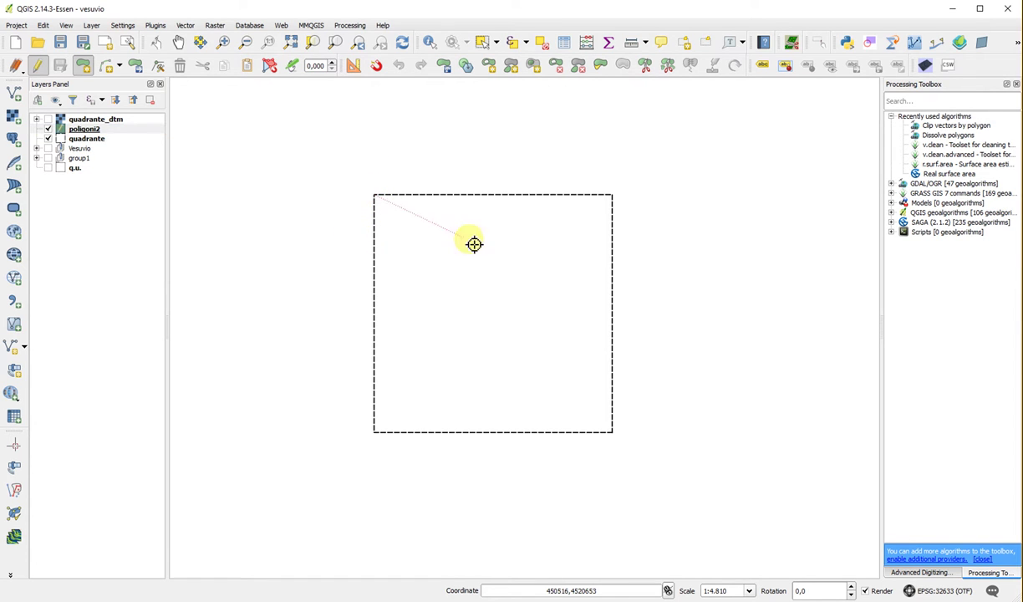
left_click(616, 198)
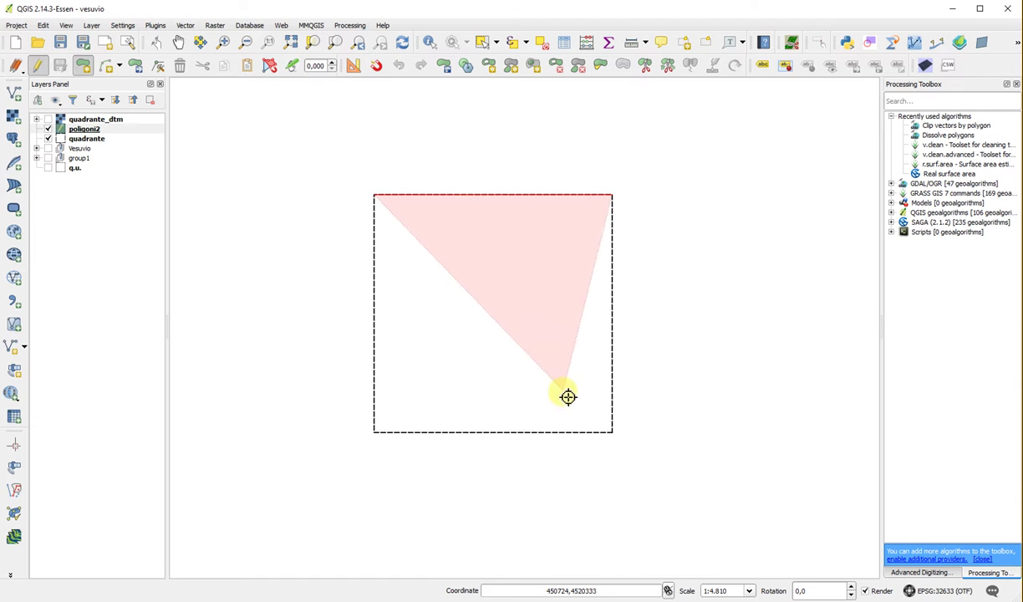
left_click(616, 437)
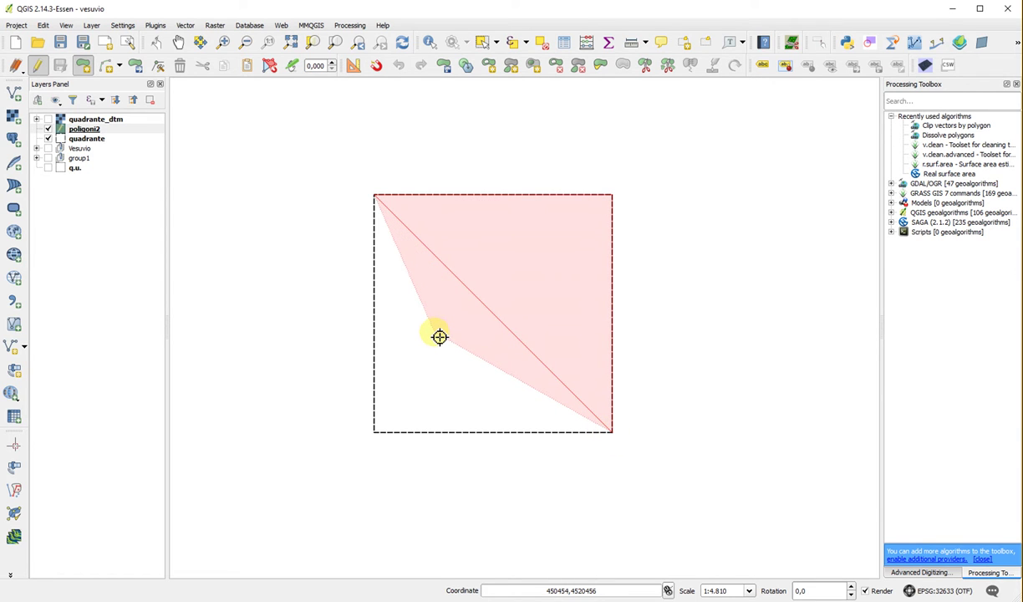
right_click(440, 336)
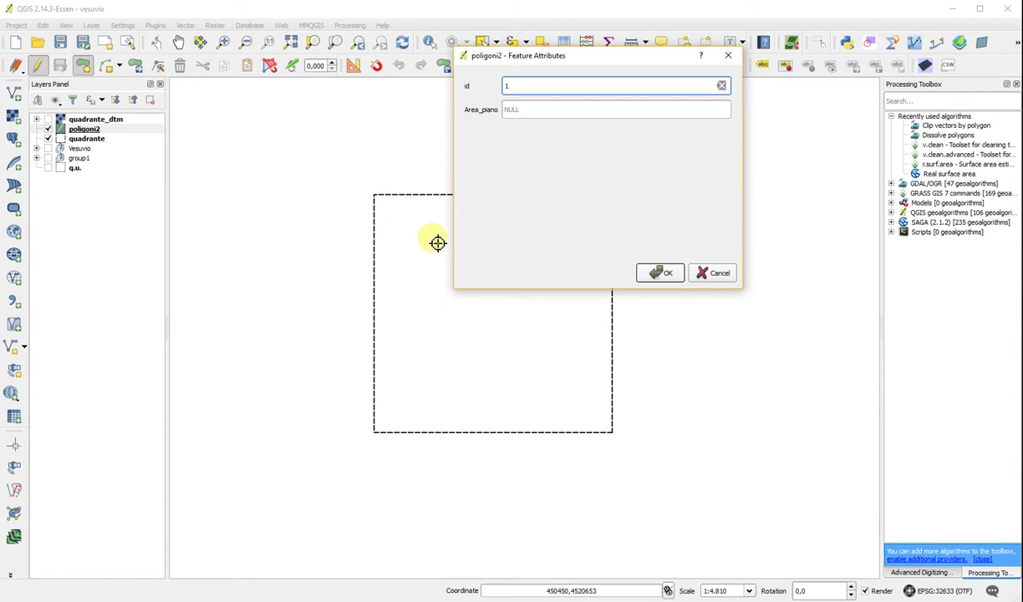
key("Return")
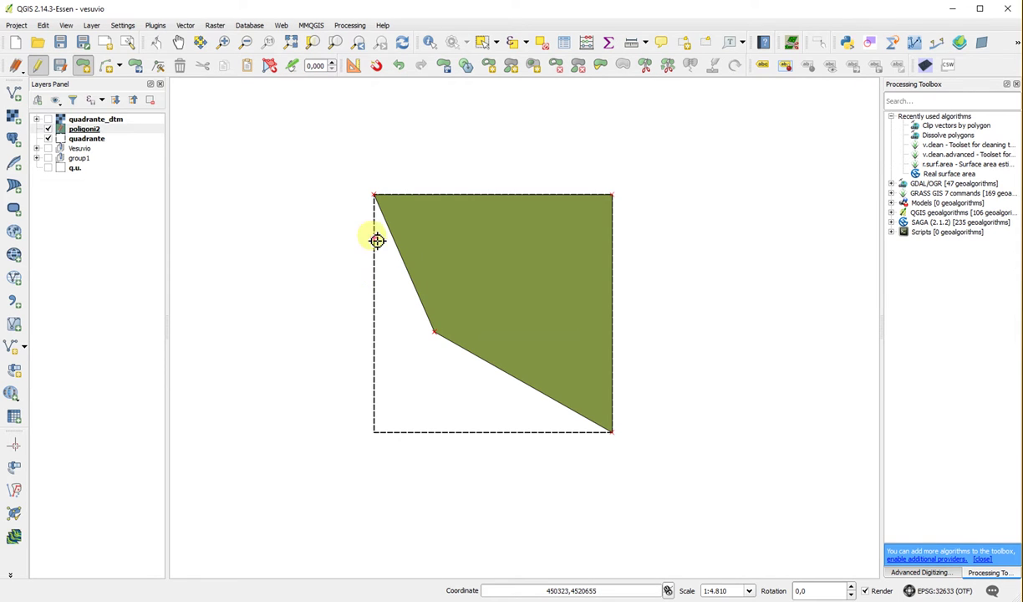
Digitize an overlapping polygon with id 2 from the quadrante's upper-left corner to points slightly below the middle of its right and left edges
left_click(380, 199)
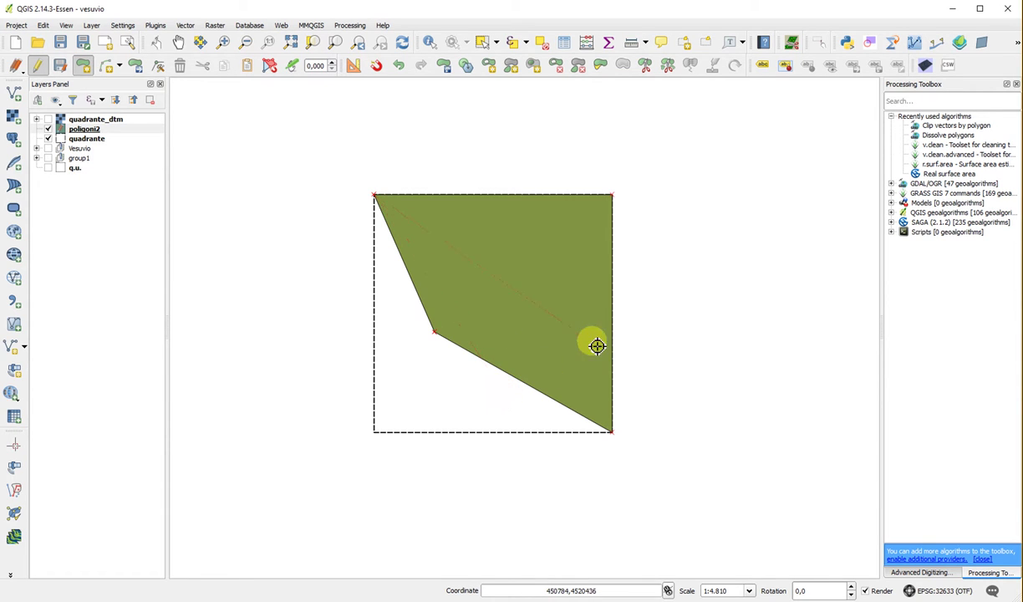
left_click(619, 332)
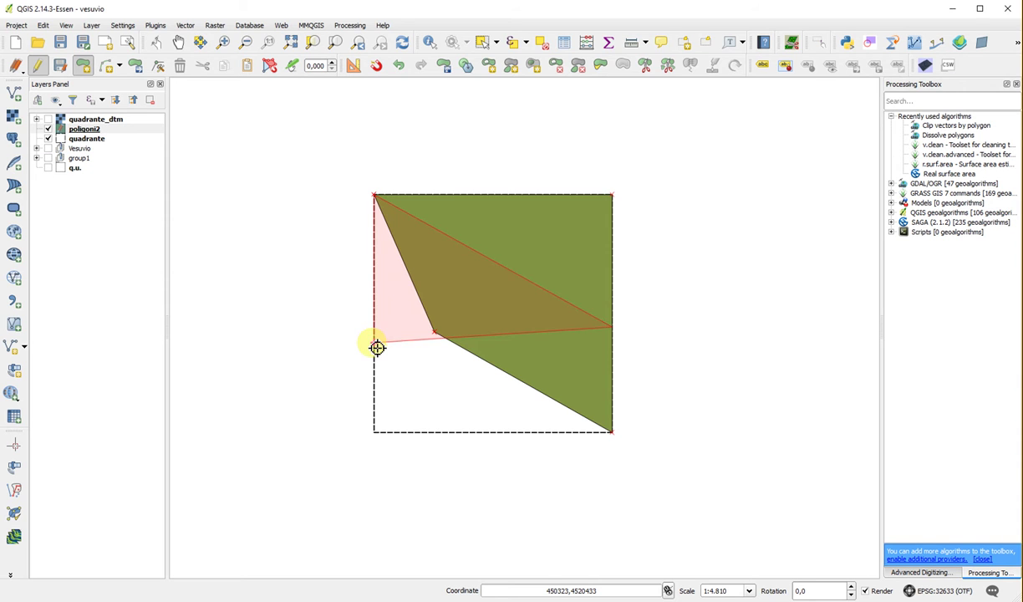
right_click(377, 348)
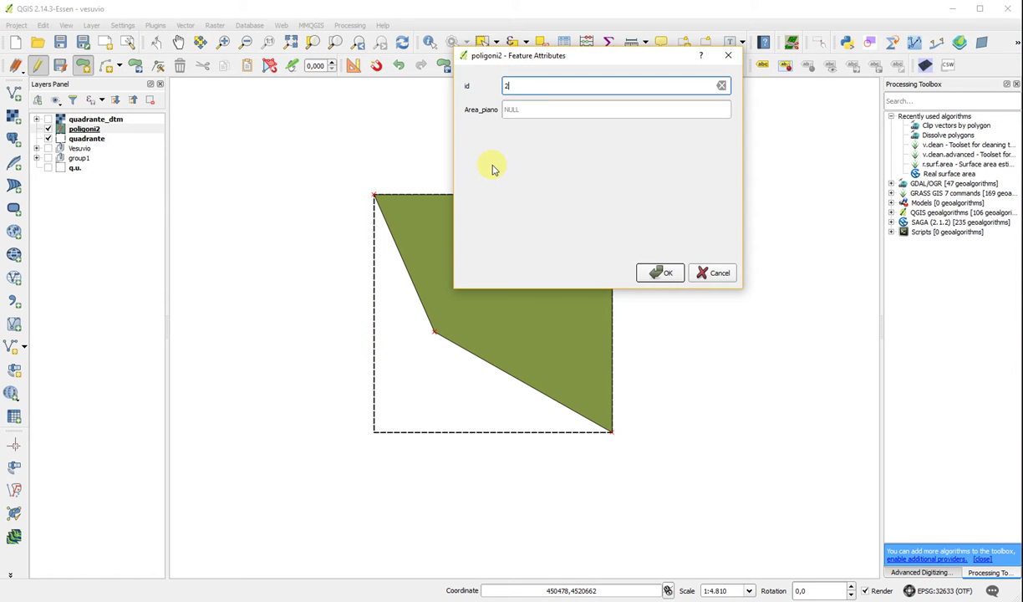
key("Return")
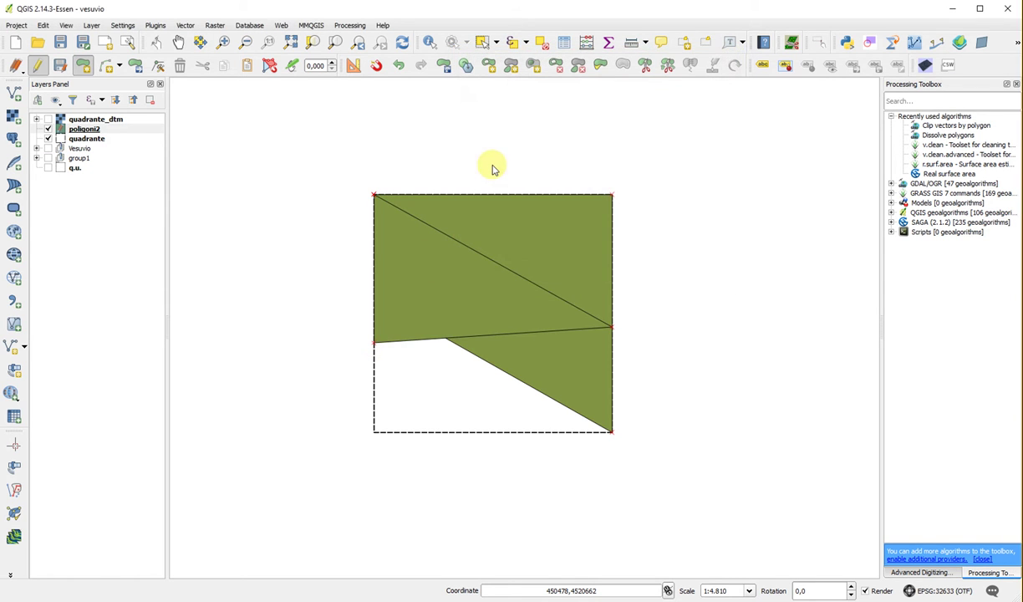
Digitize a third polygon from the second polygon's lower edge down to the quadrante's two bottom corners, leaving its attributes empty
left_click(378, 346)
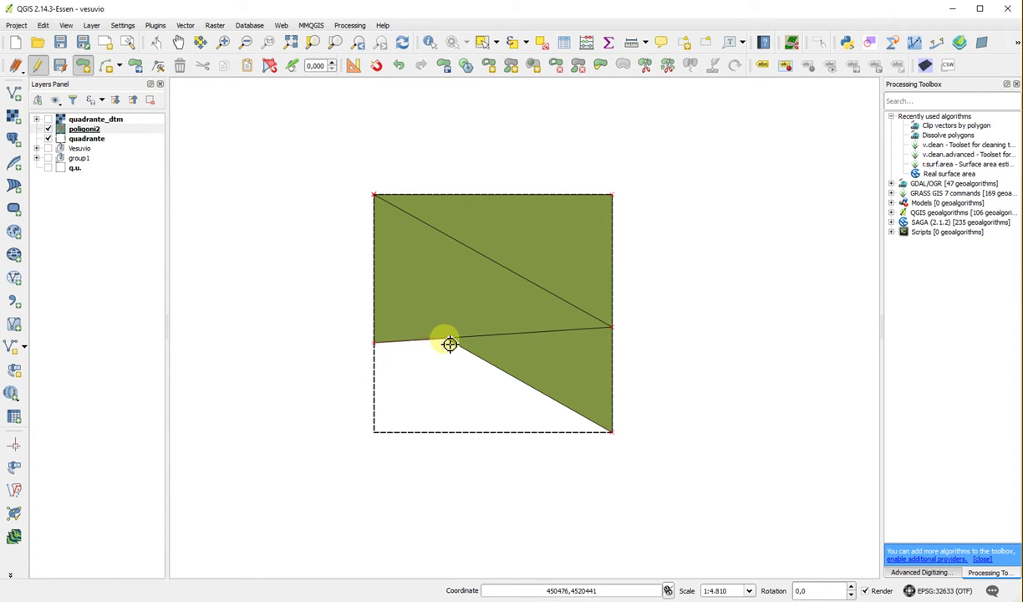
left_click(612, 330)
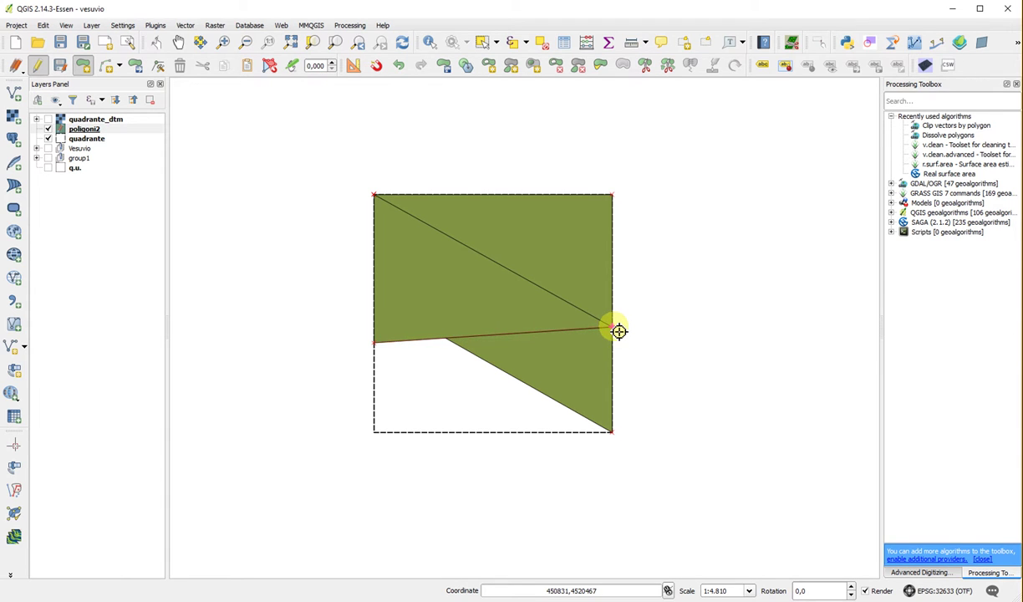
left_click(616, 435)
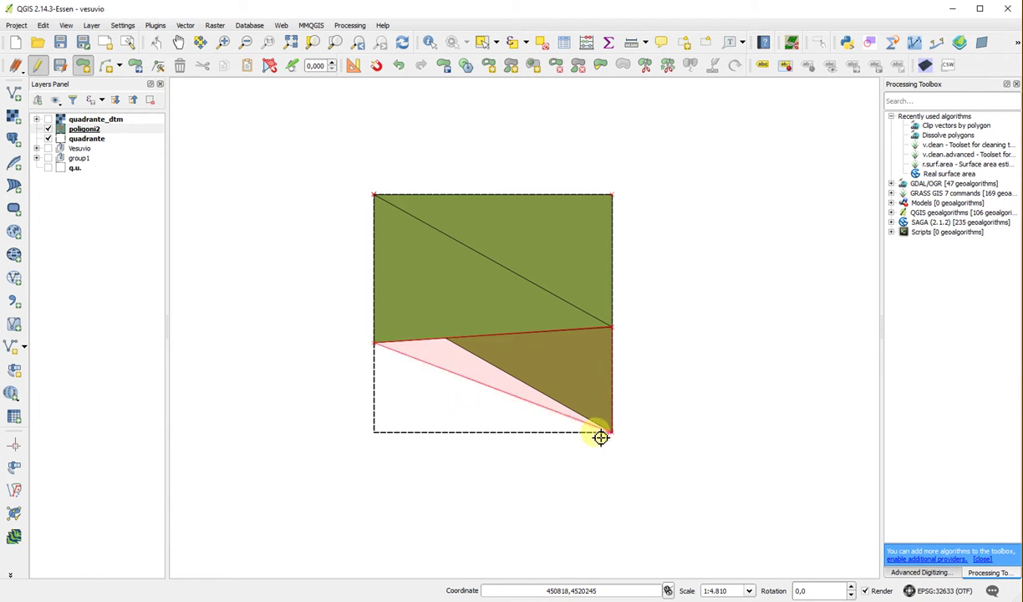
left_click(377, 435)
right_click(376, 434)
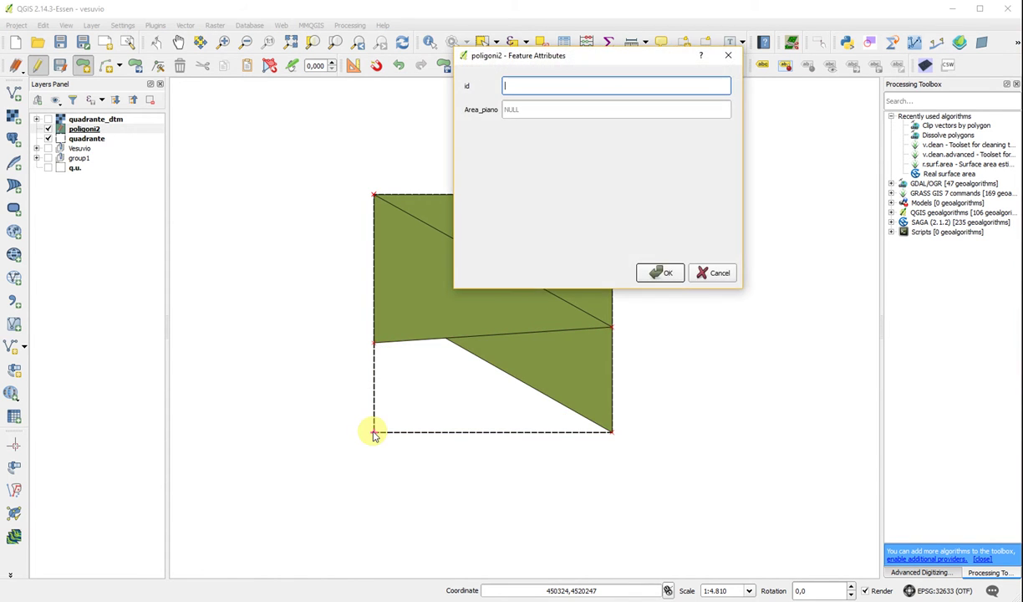
key("Return")
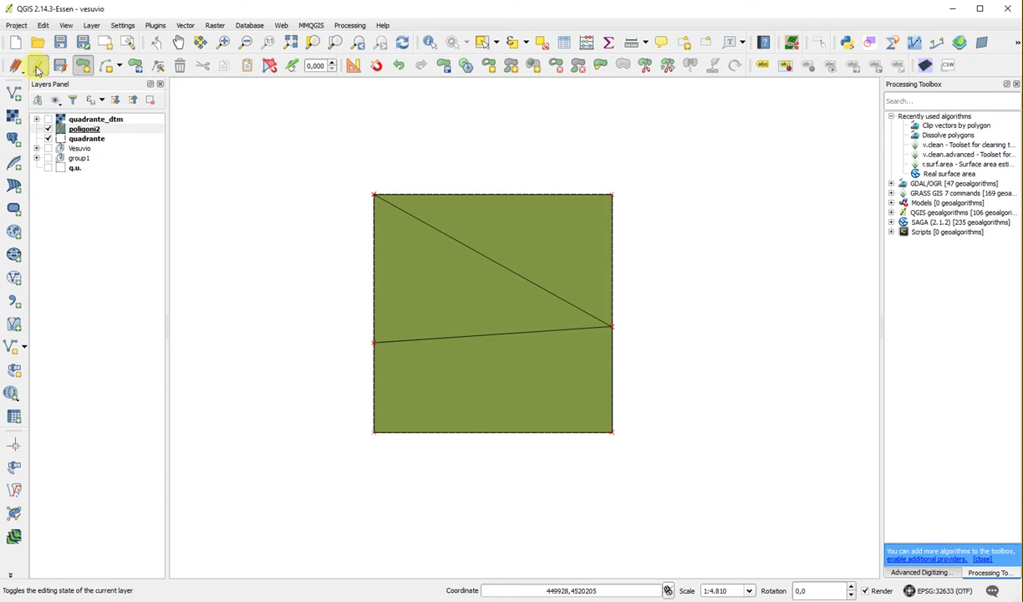
Set the third poligoni2 feature's id to 3 in the attribute table, then stop editing and save the layer's changes
right_click(84, 128)
left_click(164, 244)
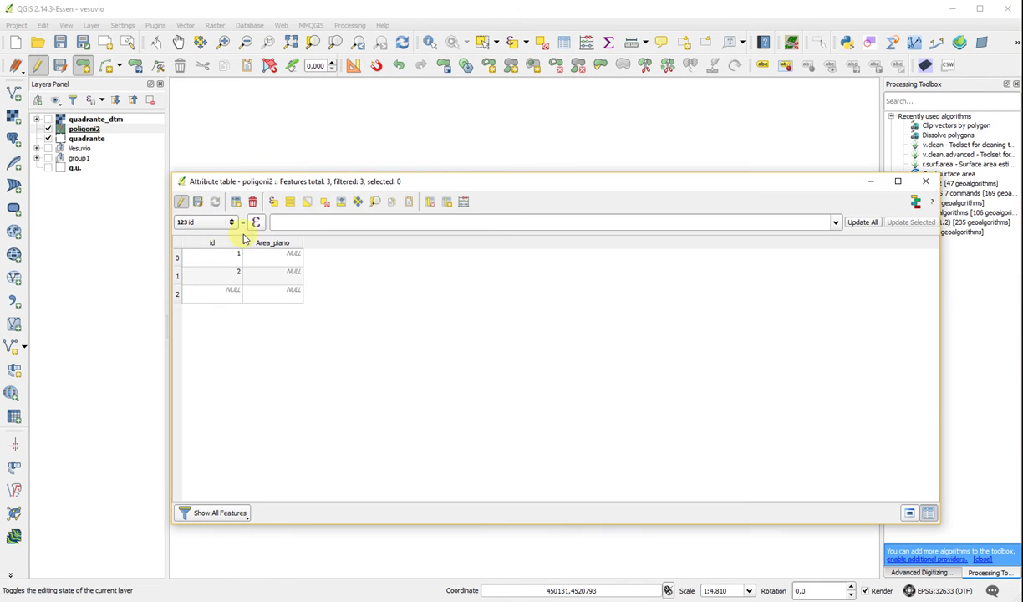
double_click(227, 290)
type("3")
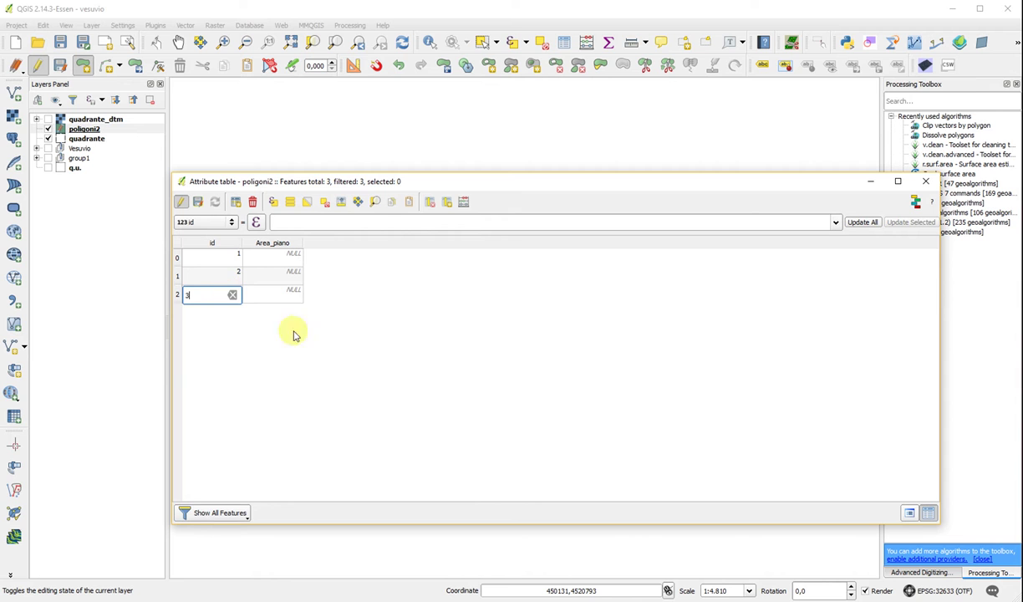
key("Return")
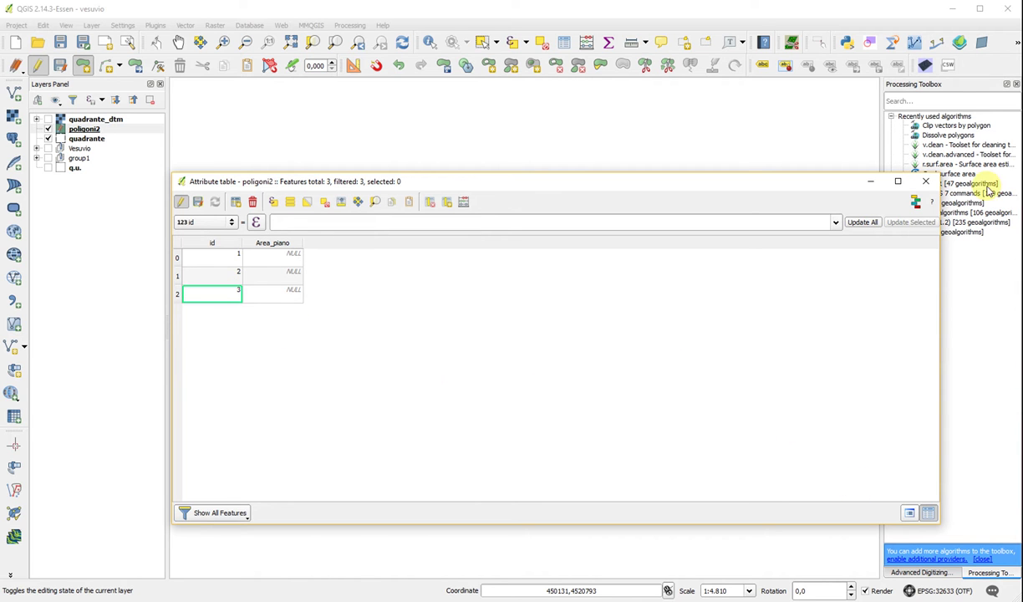
left_click(925, 180)
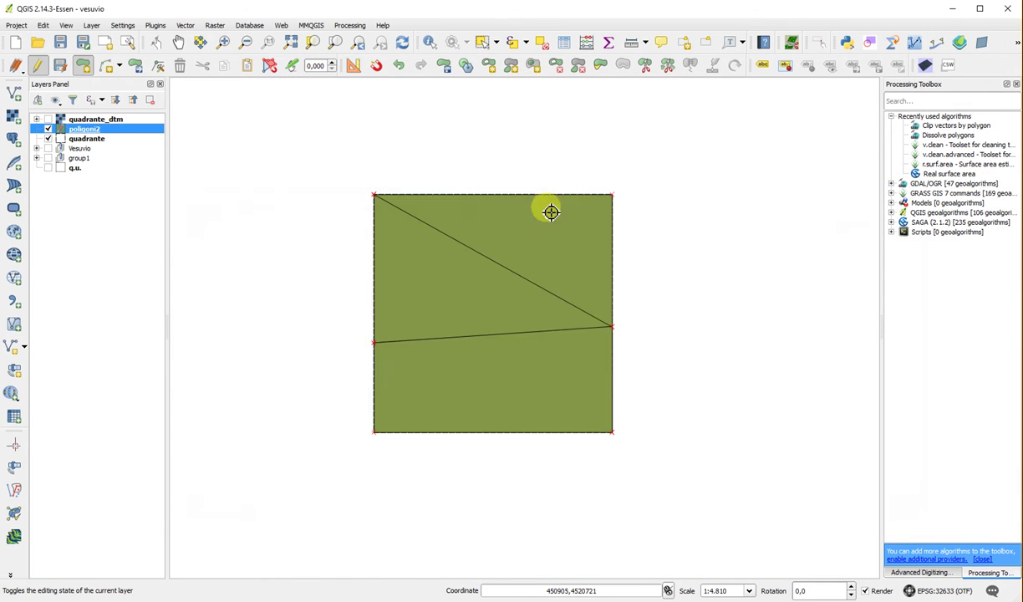
left_click(38, 67)
left_click(535, 320)
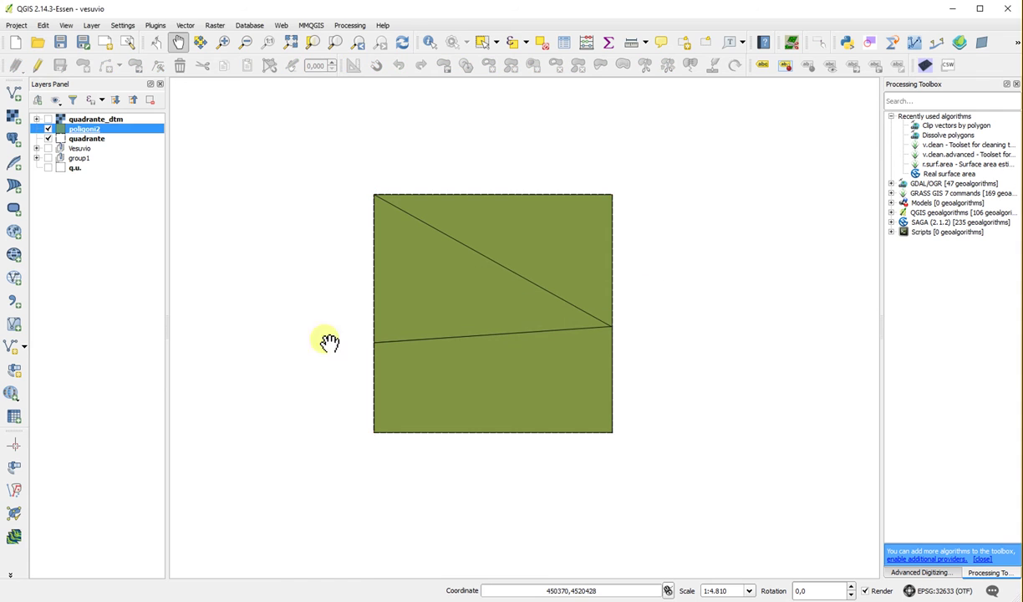
Set the poligoni2 fill symbol's transparency to 30% in the layer style
right_click(80, 128)
left_click(156, 329)
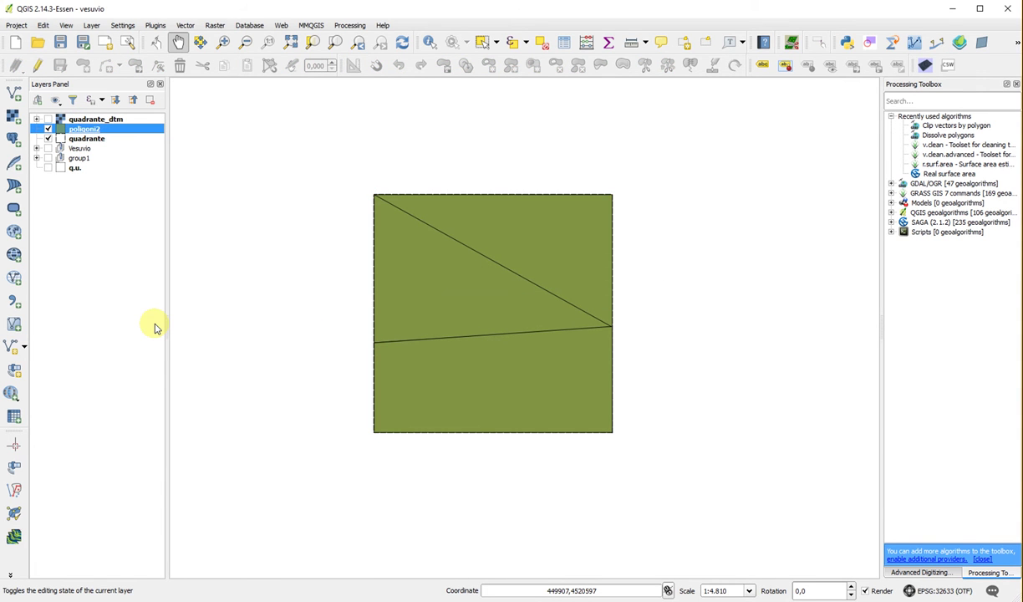
left_click_drag(509, 142, 532, 137)
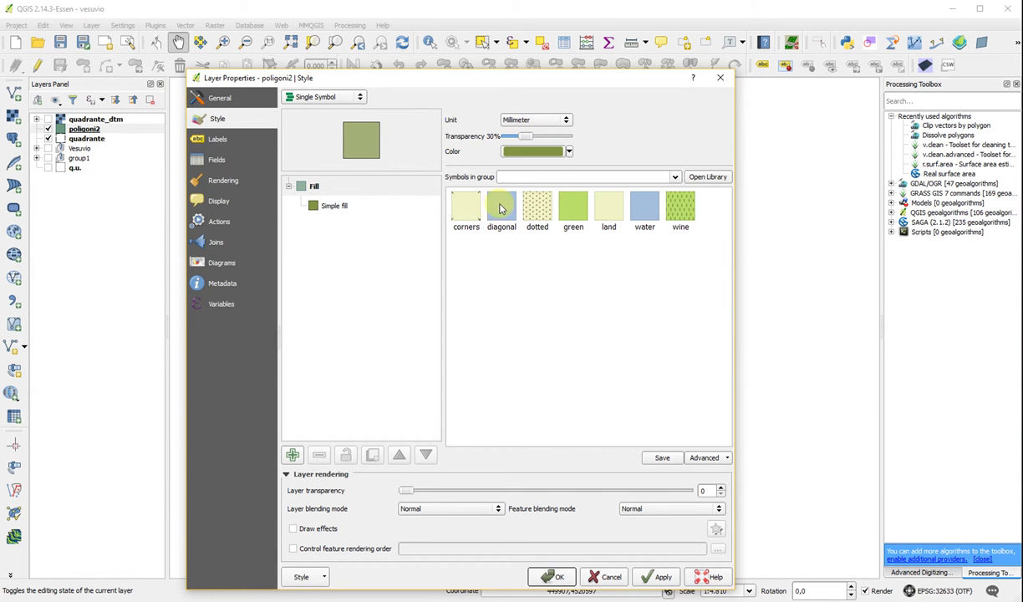
left_click(555, 577)
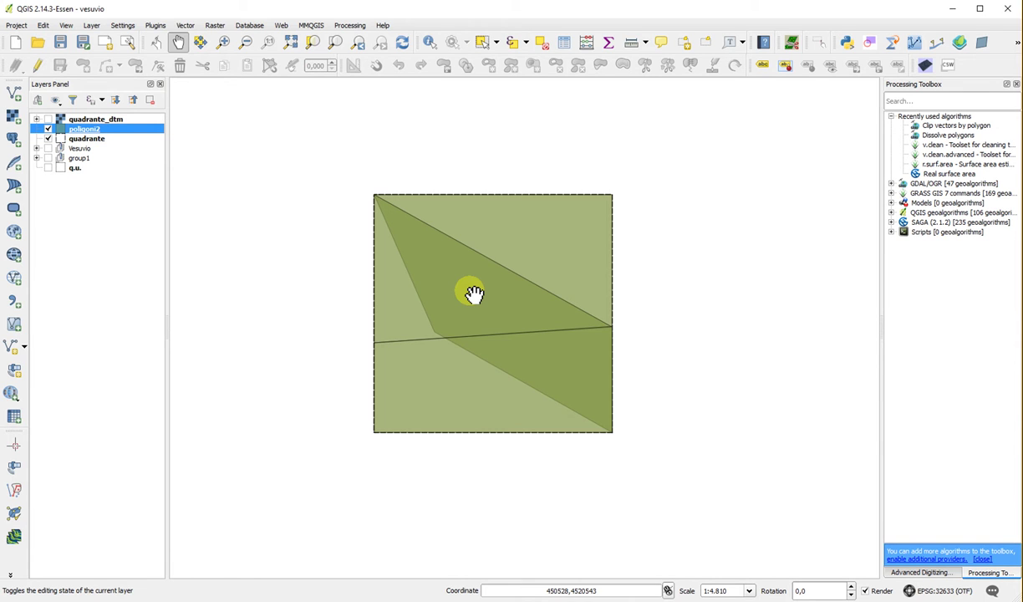
Update the existing Area_piano field of poligoni2 with the $area expression, then save the edits and close the attribute table
right_click(131, 130)
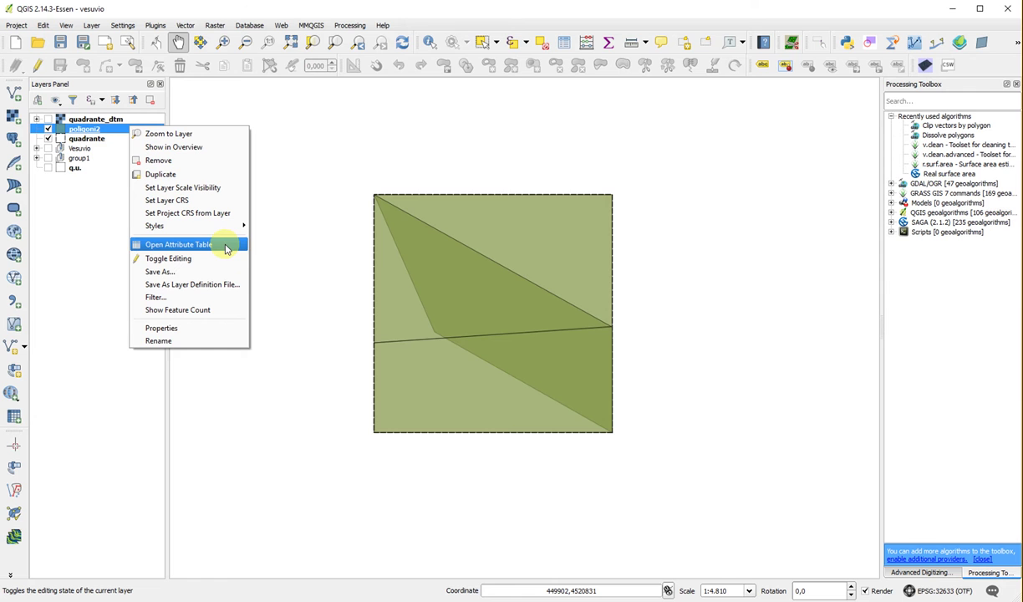
left_click(226, 249)
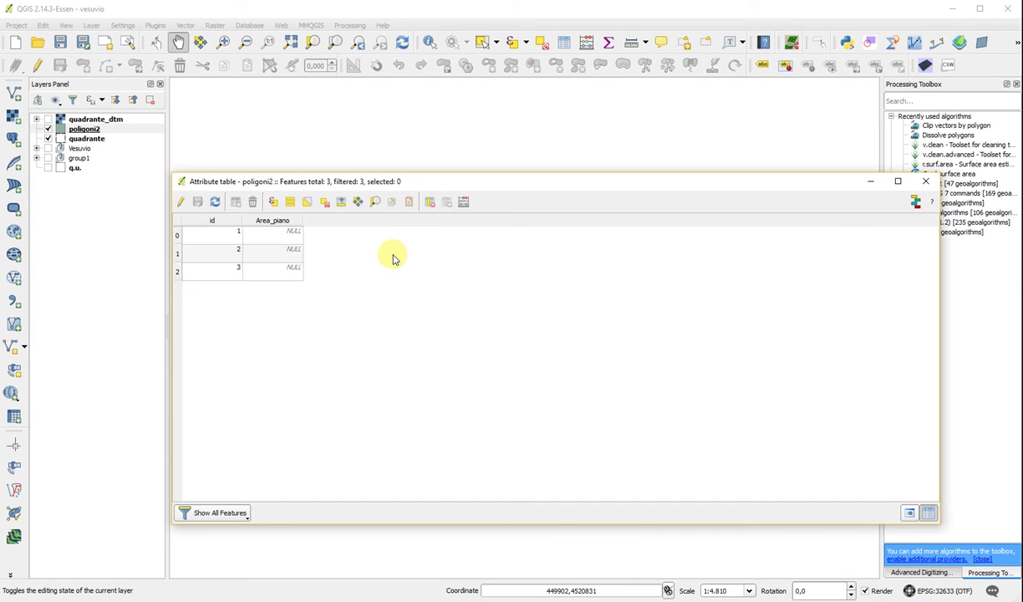
left_click(463, 201)
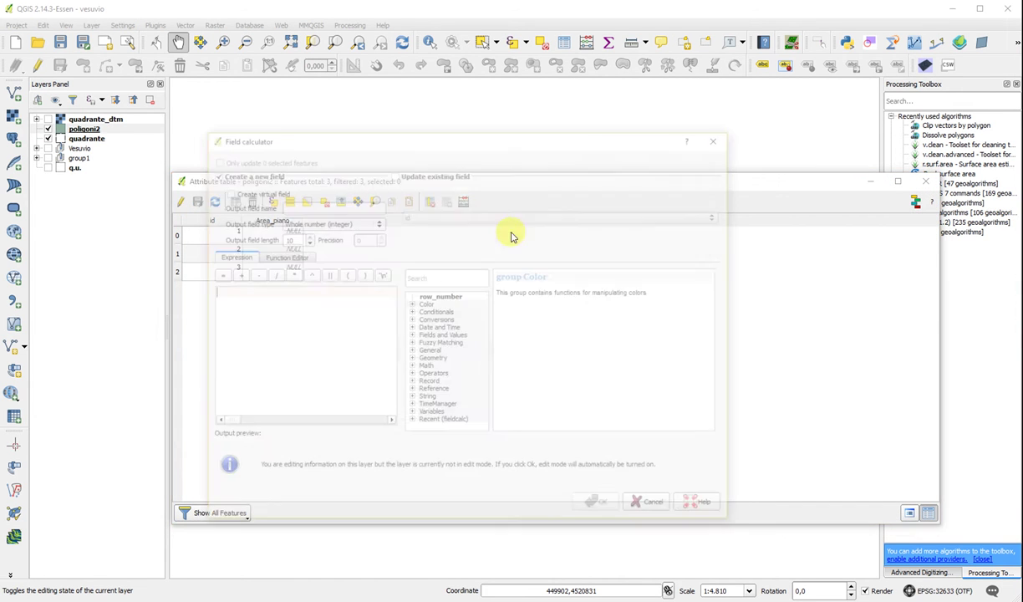
left_click(434, 172)
left_click(449, 216)
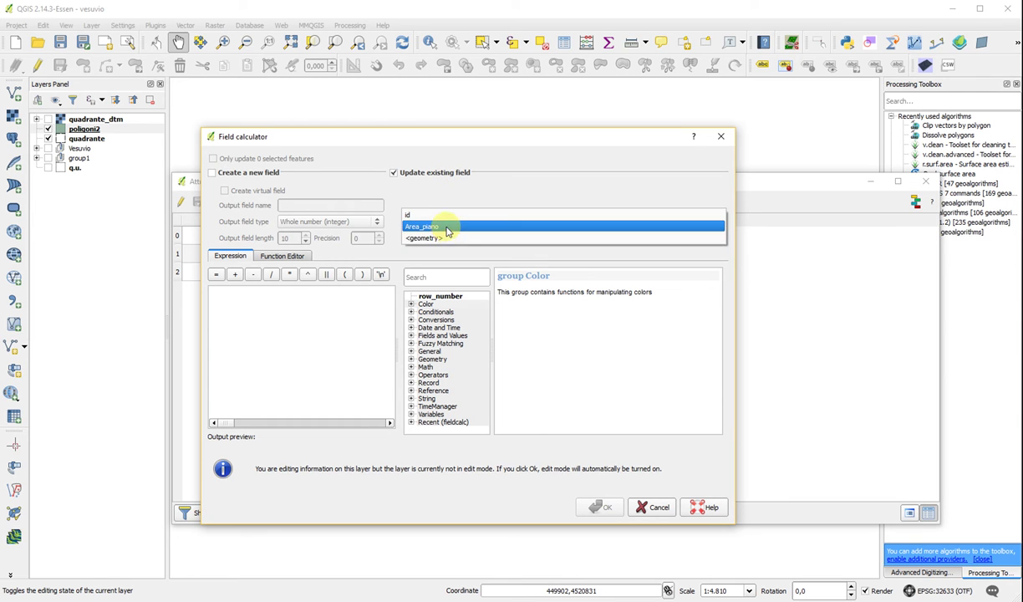
left_click(447, 228)
left_click(411, 422)
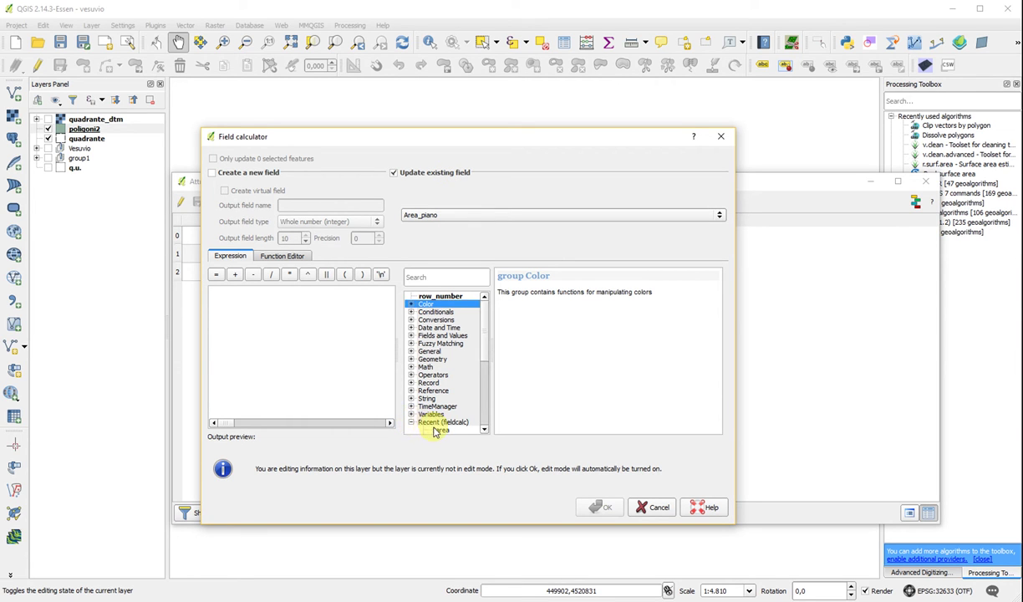
double_click(438, 429)
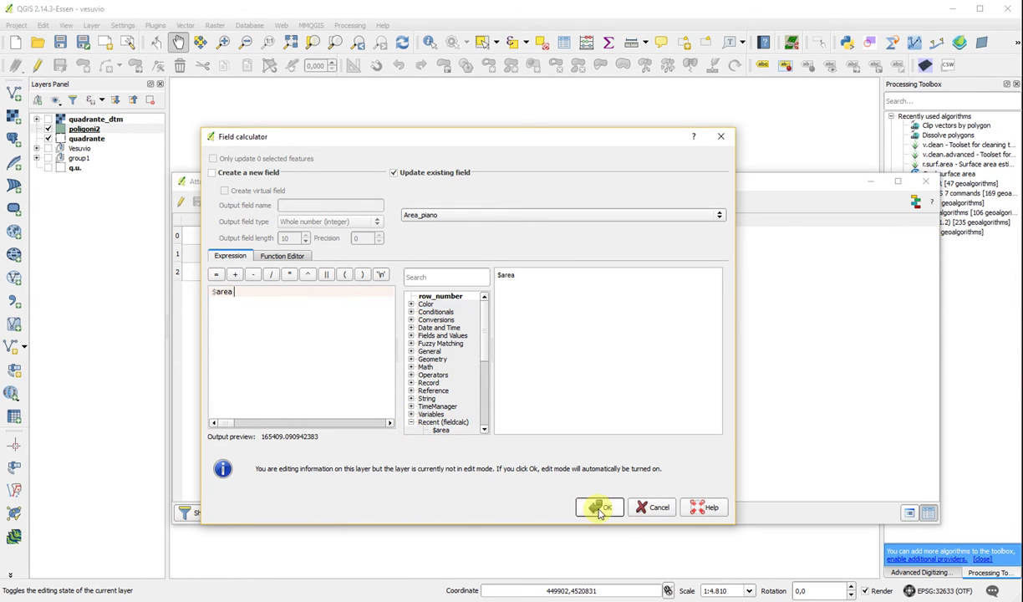
left_click(598, 508)
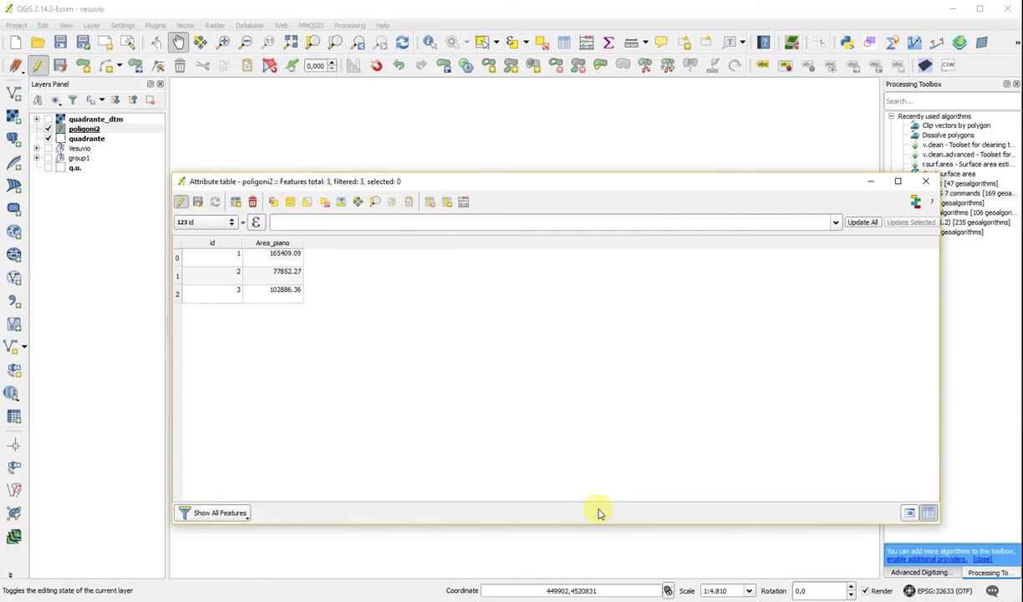
left_click(182, 203)
left_click(532, 319)
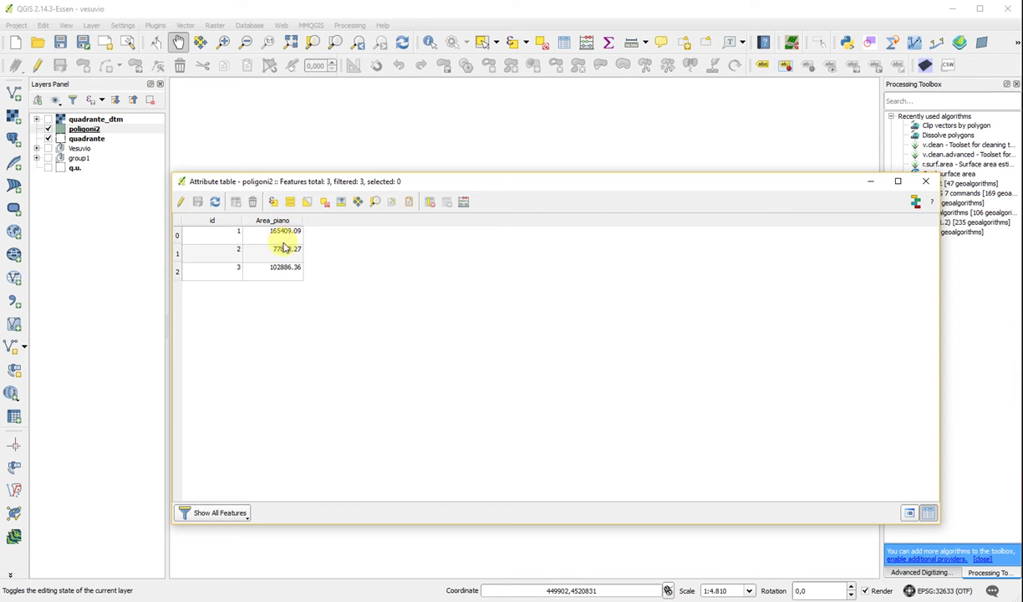
left_click(925, 182)
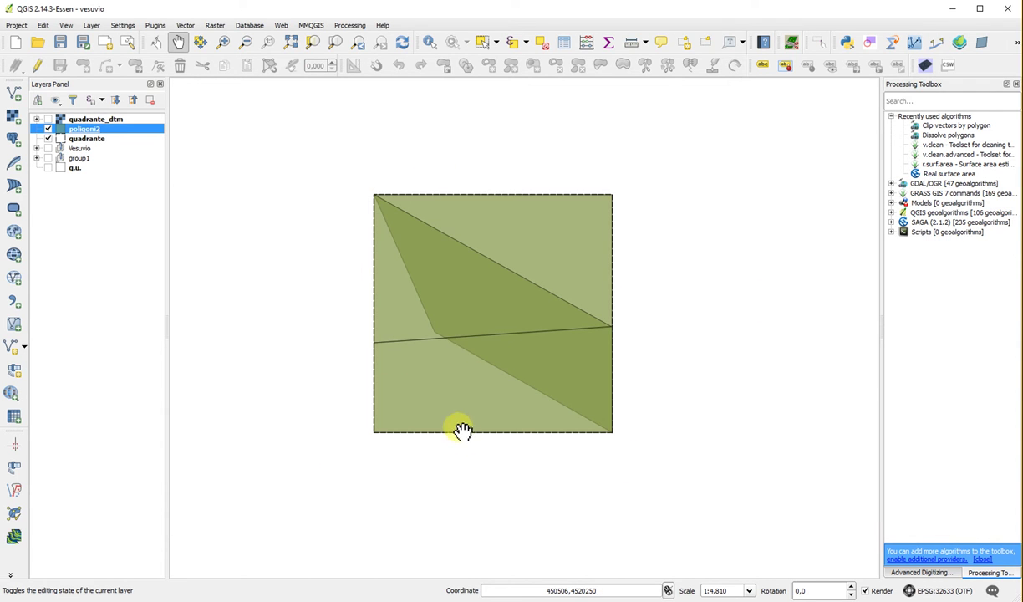
Open the quadrante layer's attribute table, narrow its window and move it aside to check the Area_piano value
left_click(100, 138)
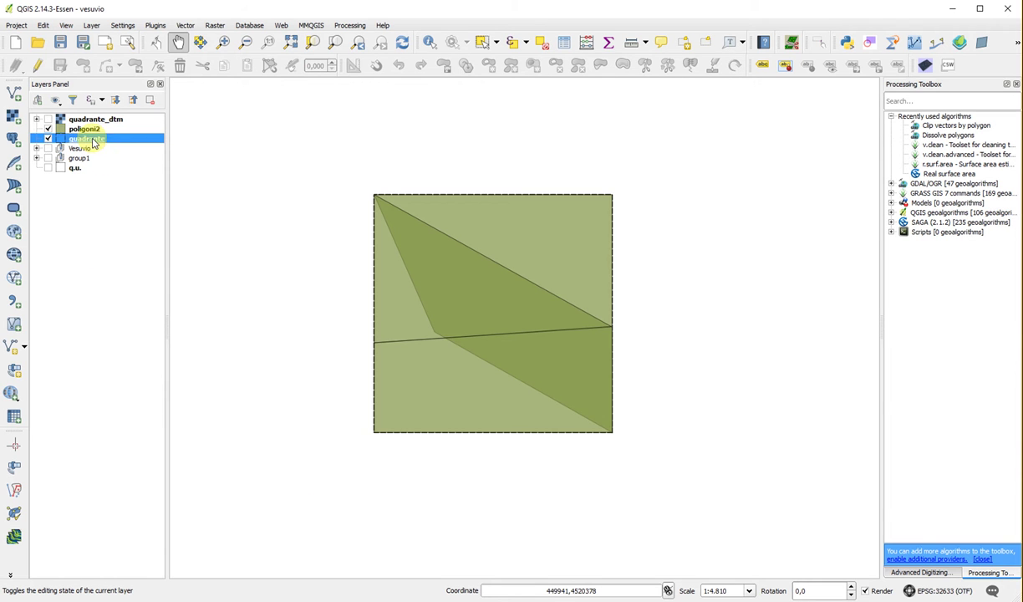
right_click(91, 137)
key("Escape")
key("Escape")
key("F6")
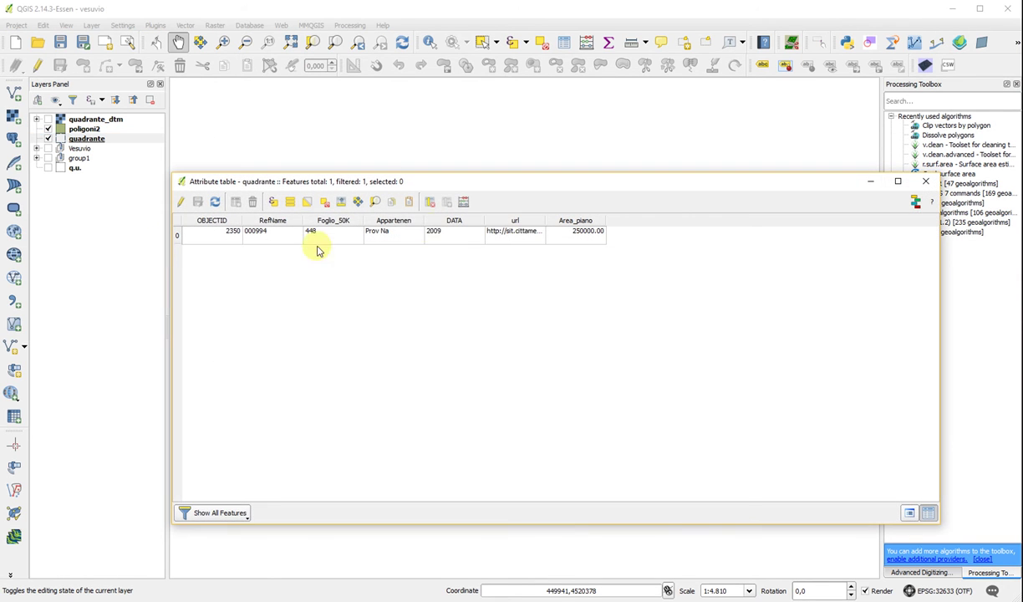
left_click_drag(939, 302, 632, 304)
left_click_drag(462, 182, 321, 190)
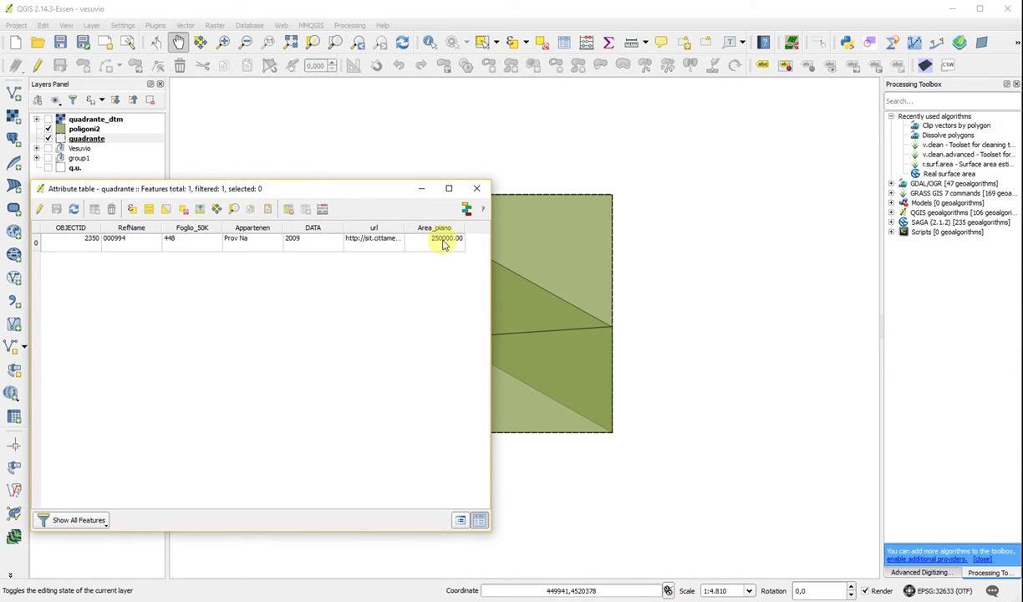
Put the quadrante attribute table away, check the Area_piano statistics of poligoni2 in the Statistics Panel, and close the panel
left_click(421, 189)
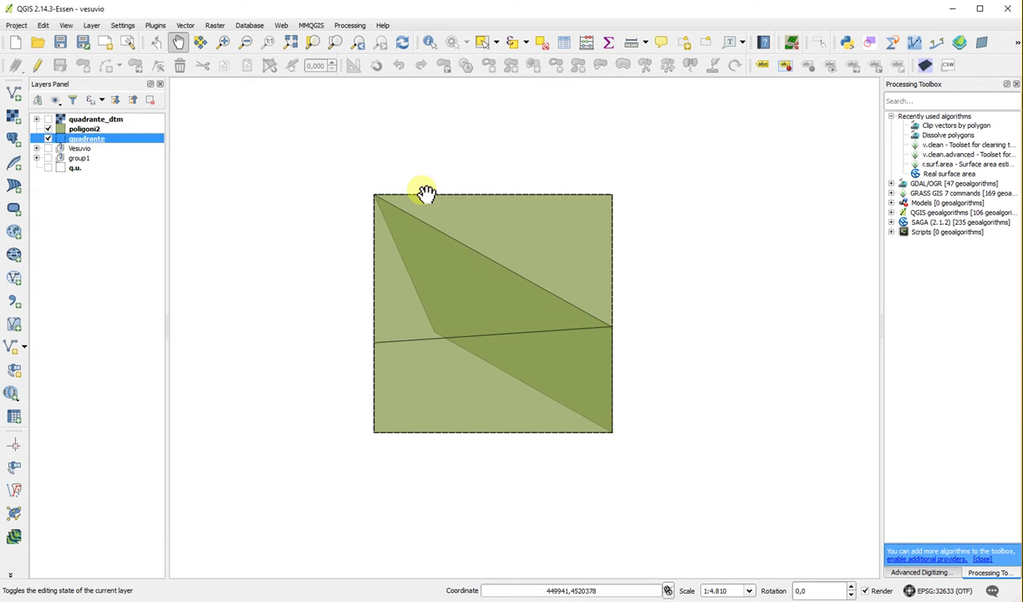
left_click(610, 43)
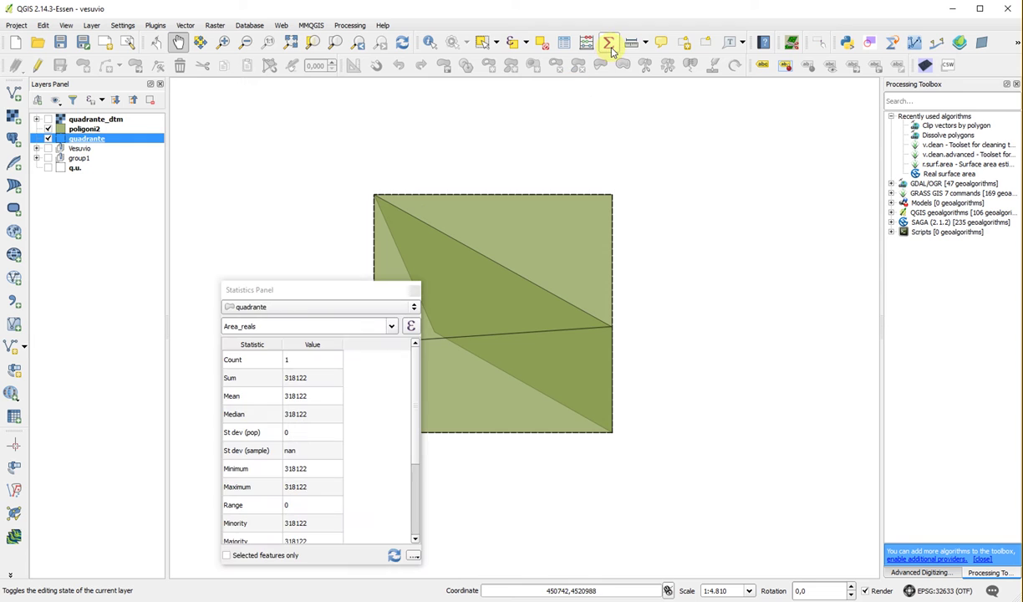
left_click(316, 309)
left_click(302, 280)
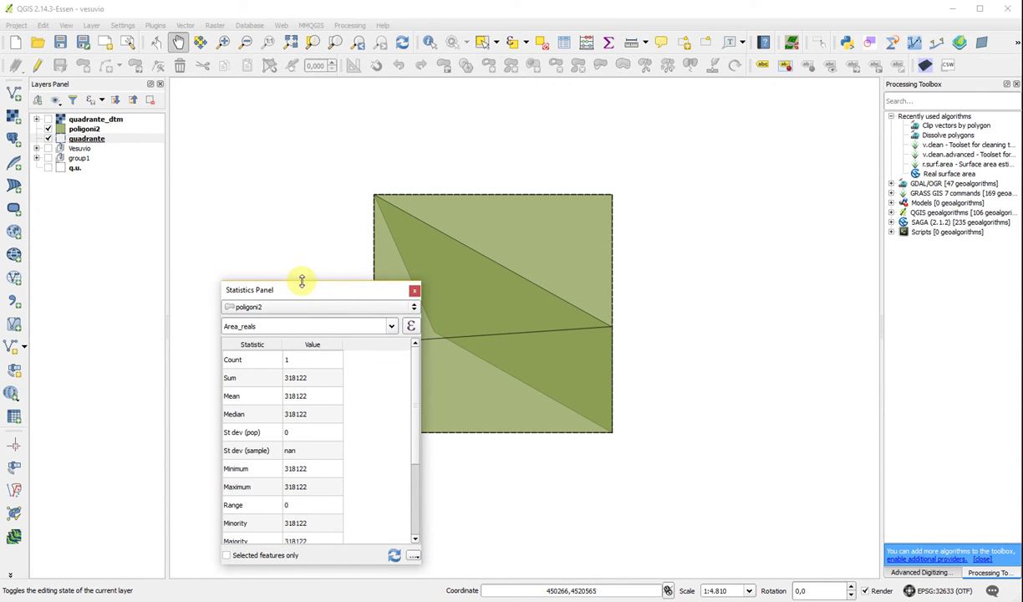
left_click(391, 326)
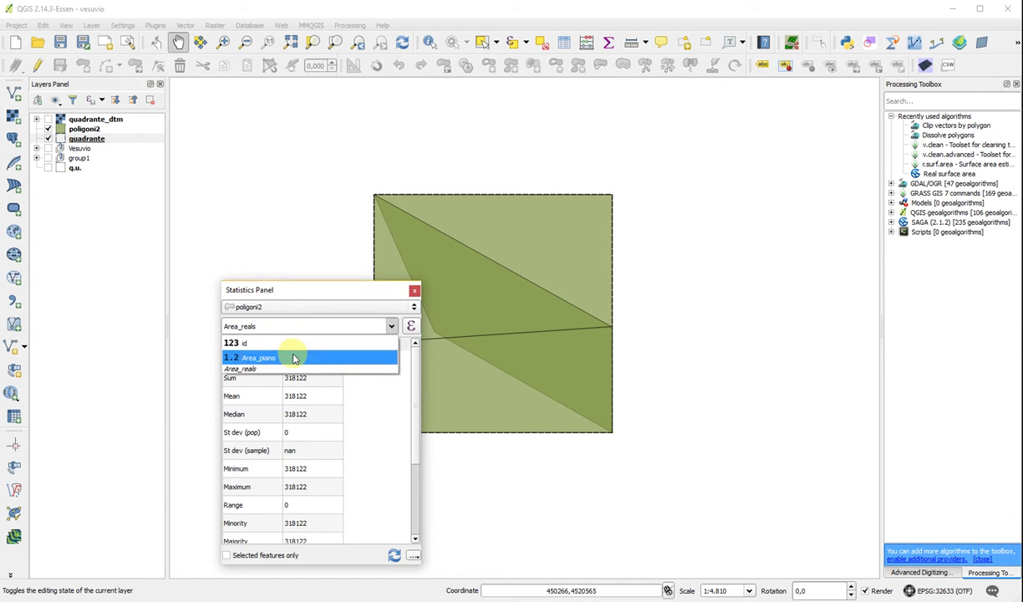
left_click(293, 358)
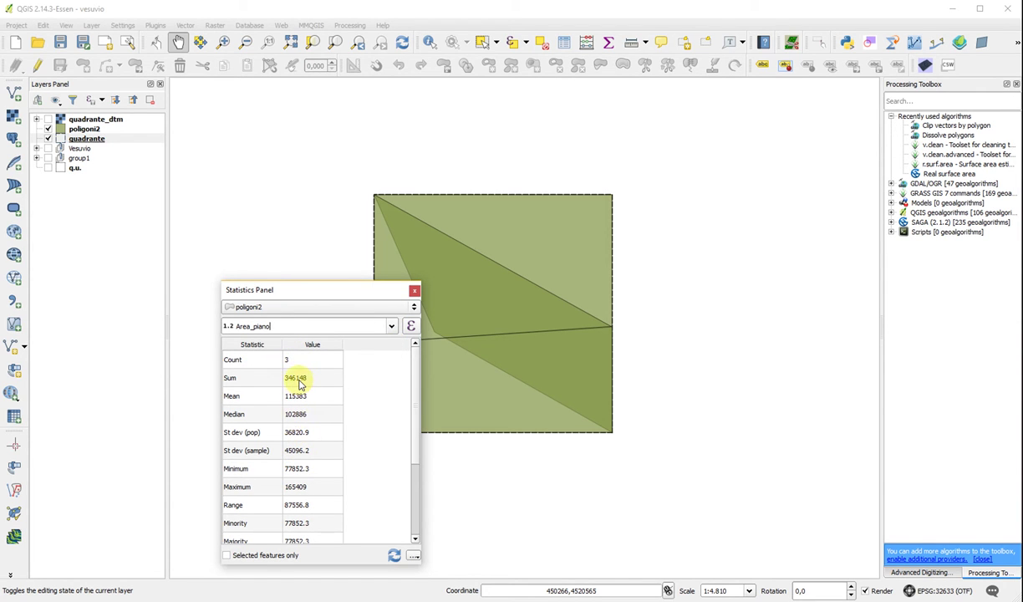
left_click_drag(353, 289, 281, 210)
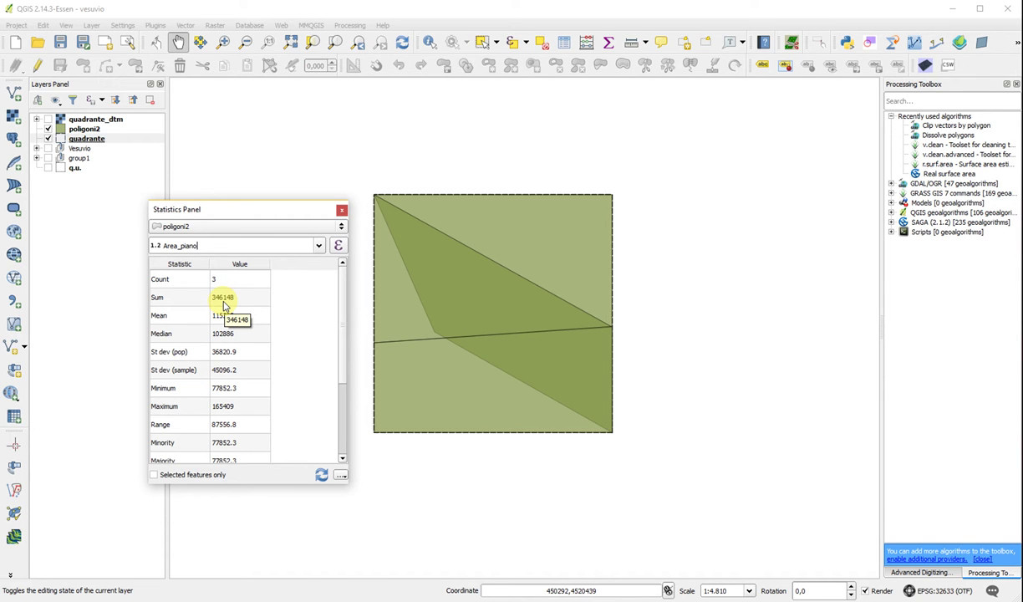
left_click(342, 211)
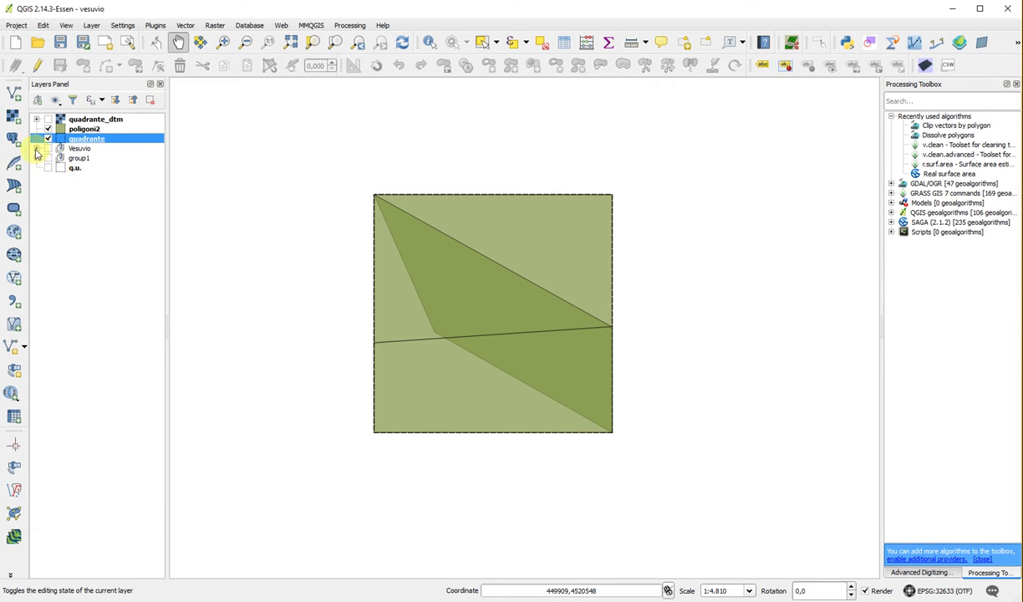
Expand the Vesuvio group and show its hillshade_a180_h45 and vesuvio_dtm layers to inspect the terrain around the quadrante square
left_click(37, 149)
left_click(61, 177)
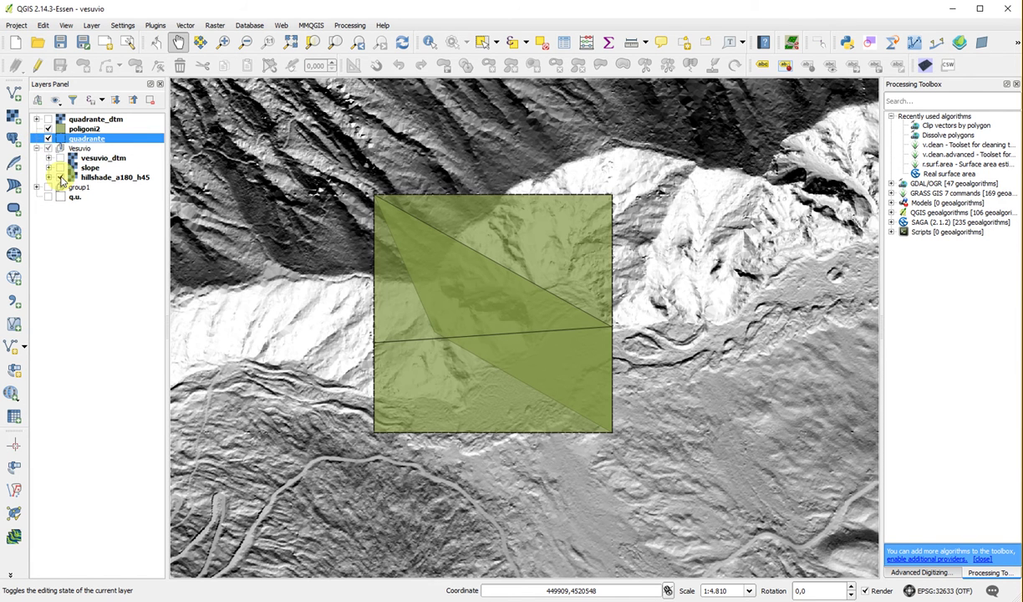
left_click(59, 159)
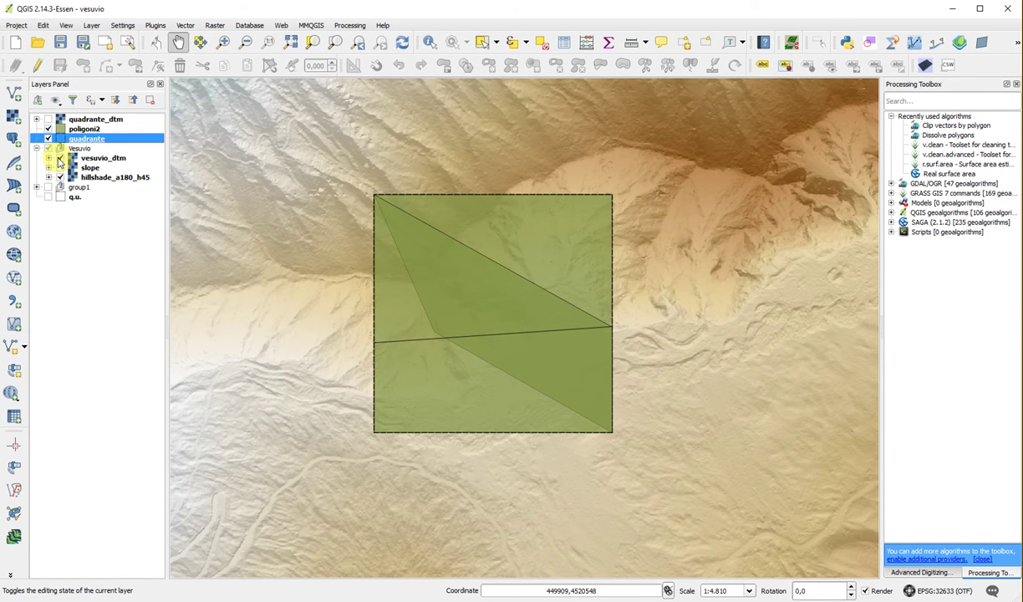
scroll(509, 426, "down", 1)
scroll(477, 484, "down", 1)
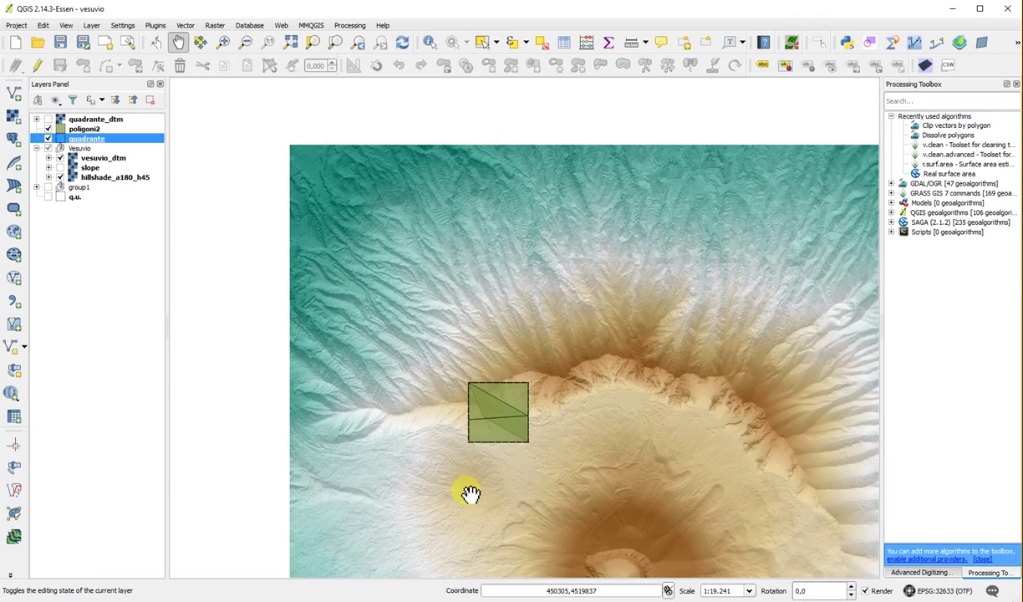
scroll(472, 493, "up", 1)
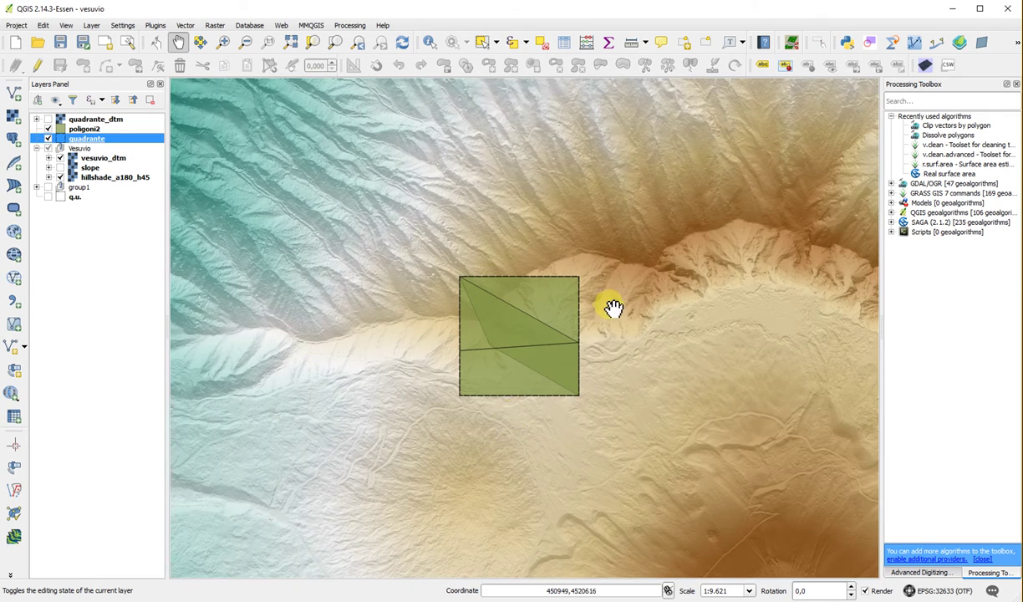
scroll(614, 307, "up", 1)
scroll(600, 312, "down", 1)
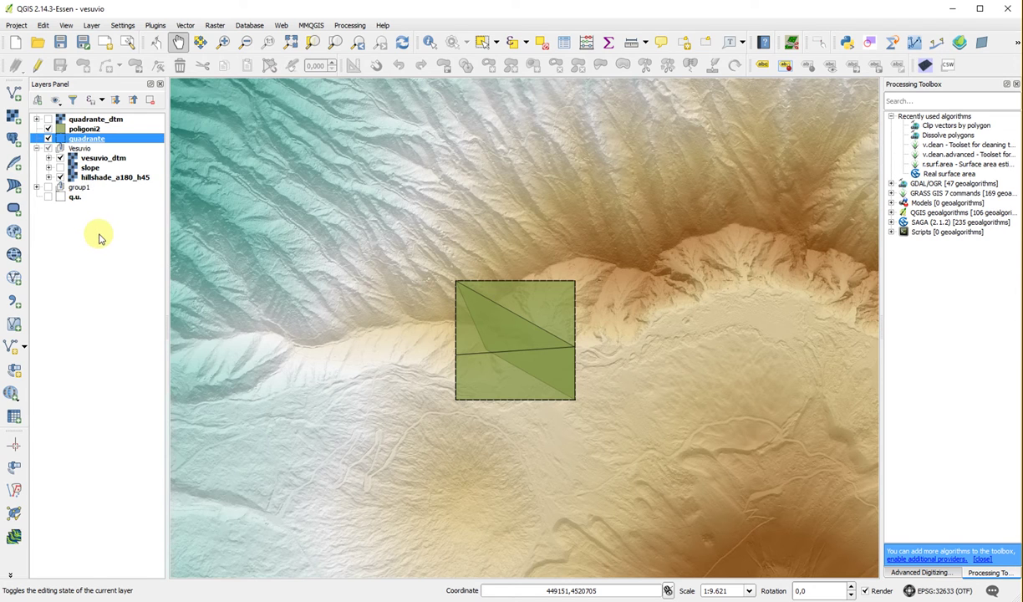
Hide the poligoni2 layer and show the quadrante_dtm raster within the quadrante square
left_click(47, 130)
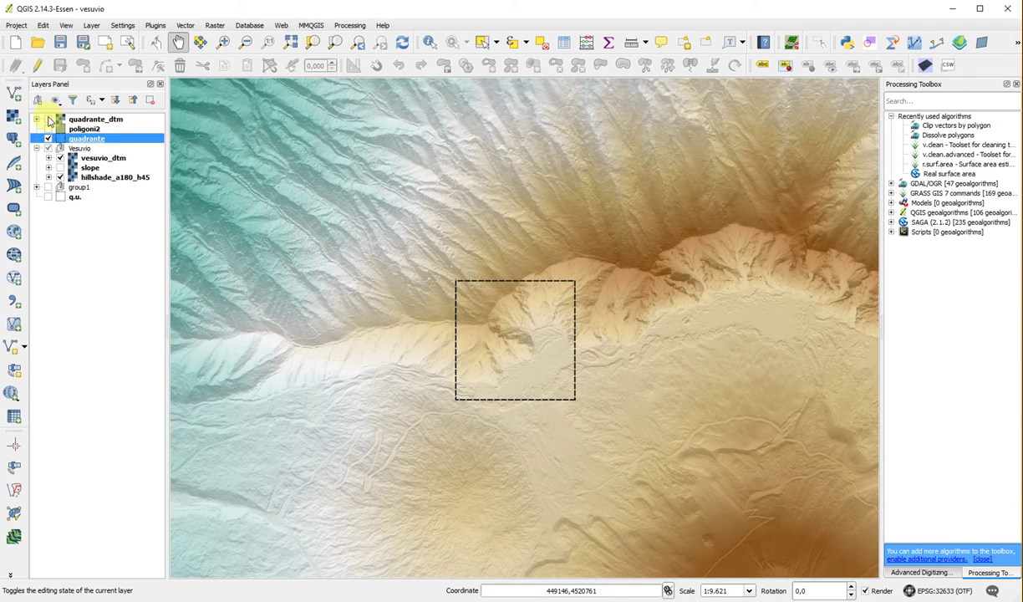
left_click(48, 119)
left_click(48, 119)
left_click(49, 119)
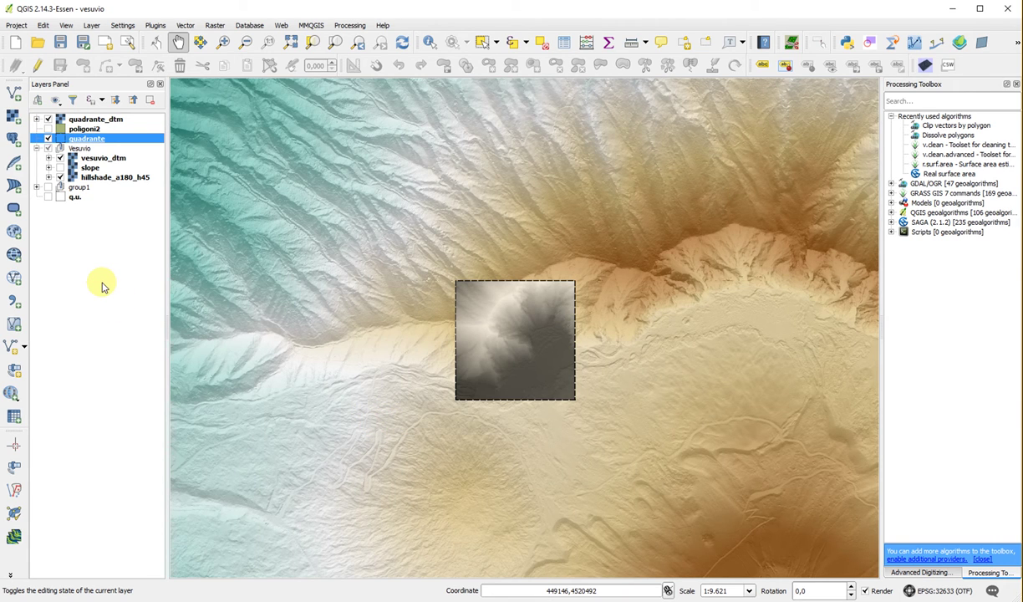
Run the Real surface area algorithm with quadrante_dtm as elevation, saving to a temporary file and loading the Surface Area output
double_click(950, 175)
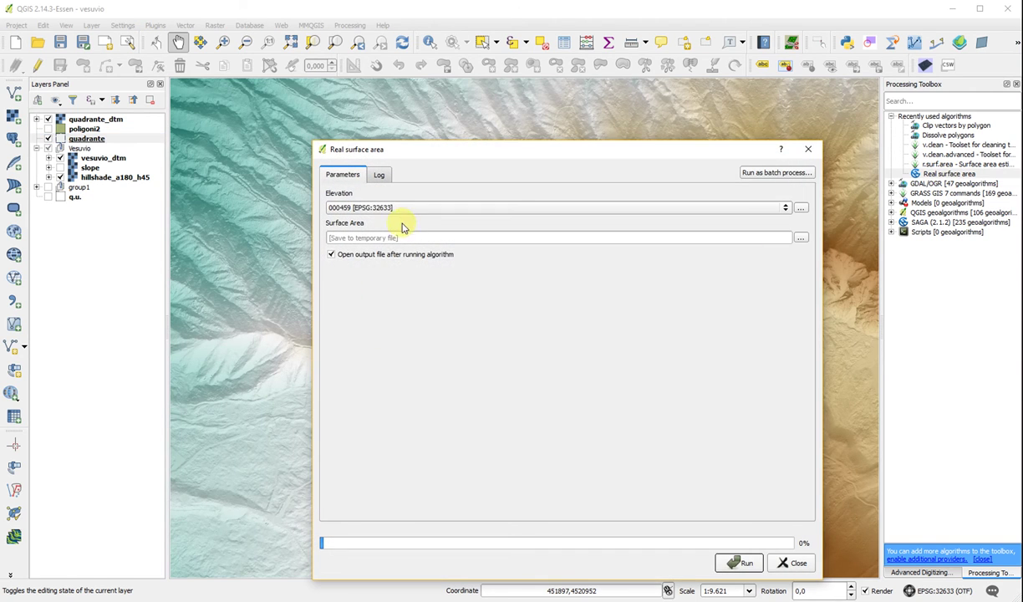
left_click(398, 207)
scroll(426, 242, "down", 10)
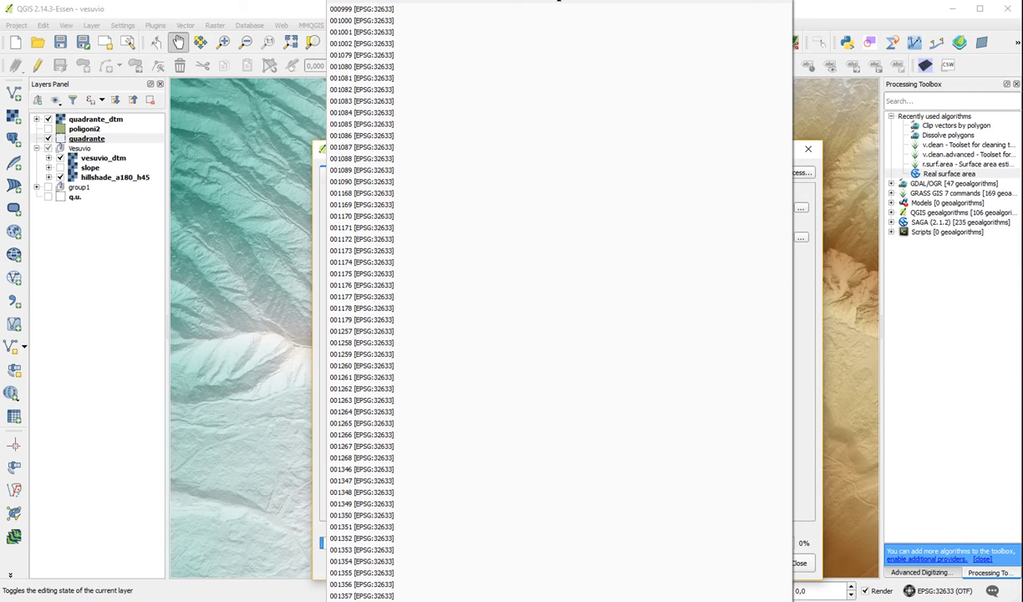
key("Escape")
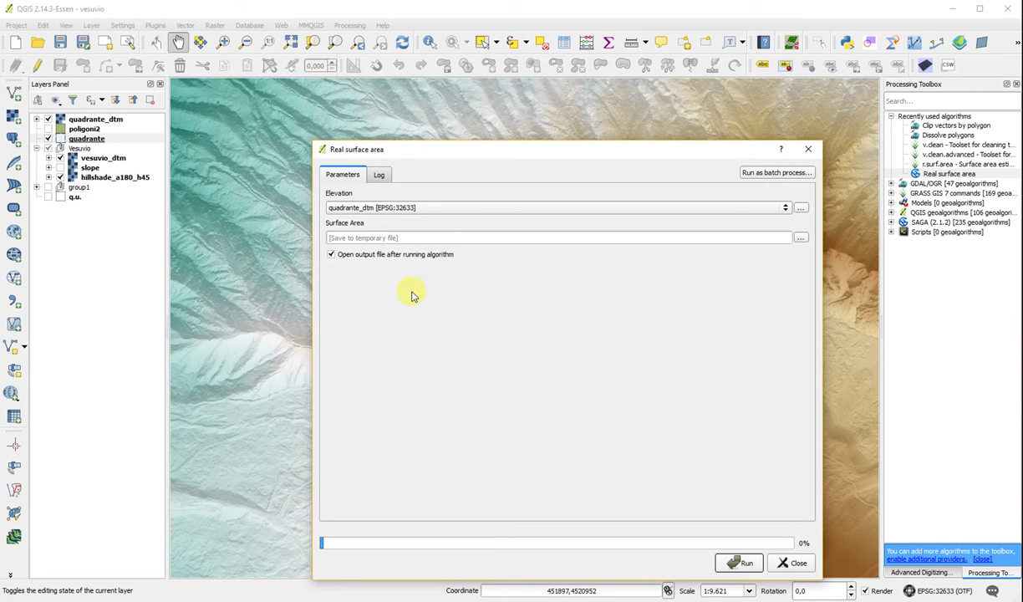
left_click(744, 564)
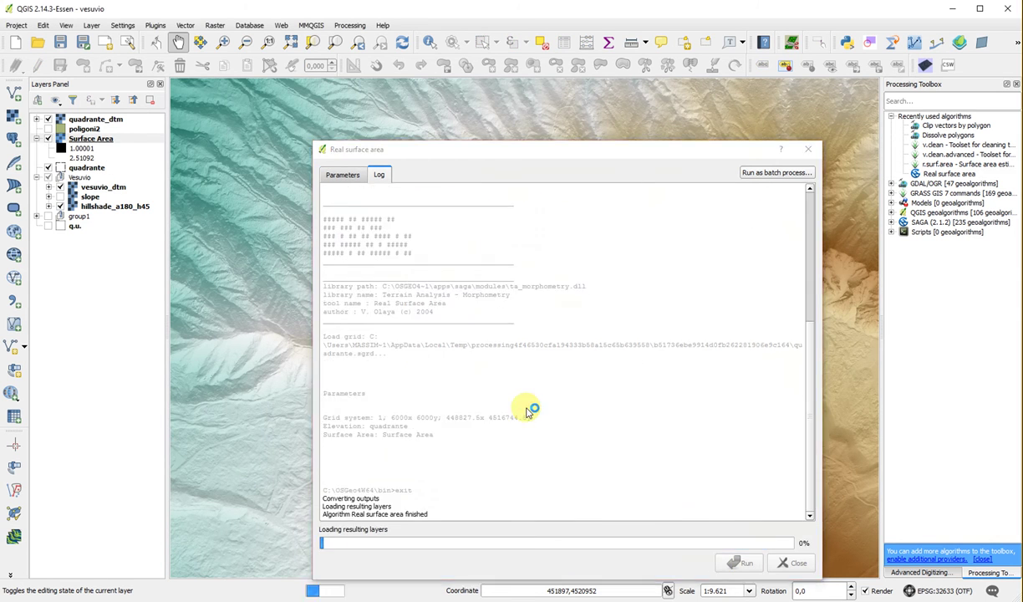